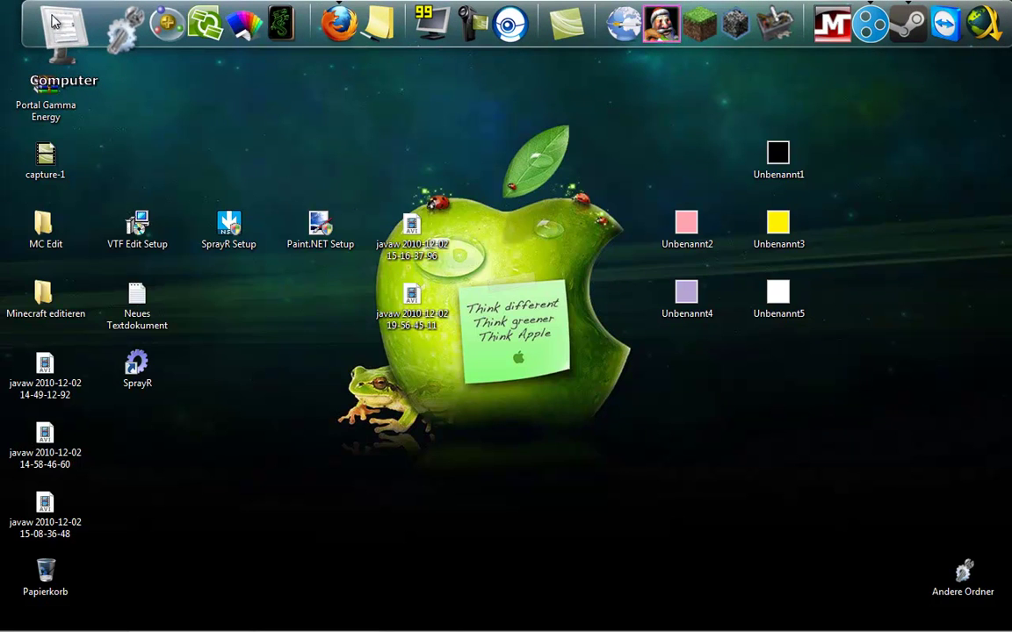
- Open the Programme shortcuts folder under Andere Ordner from the dock
left_click(153, 23)
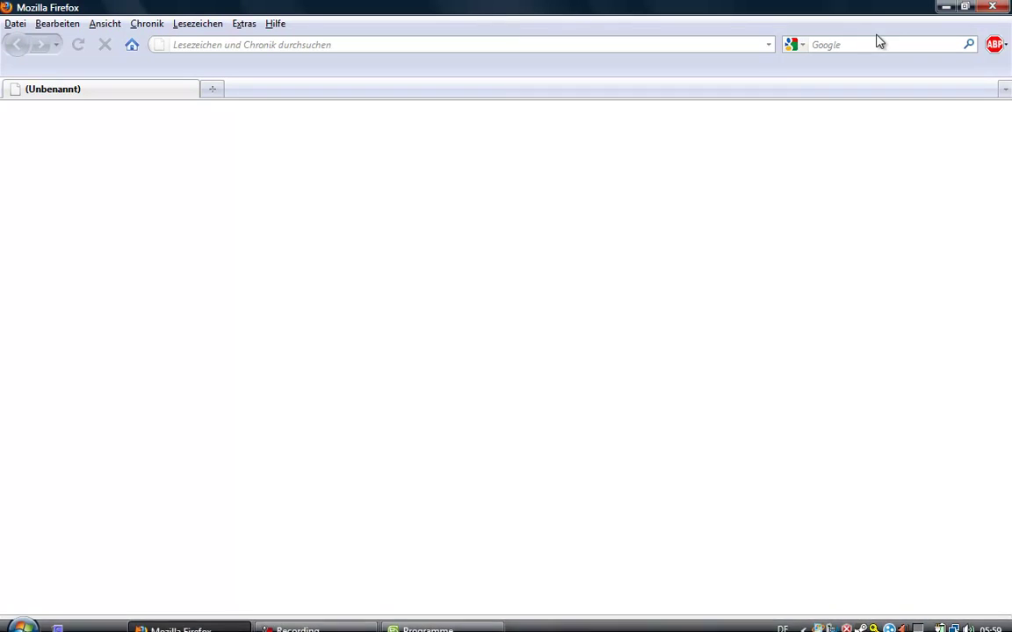
- Search Google for 'vtfedit', open Nem's Tools' VTFEdit v1.2.5 page, then minimize Firefox
left_click(877, 43)
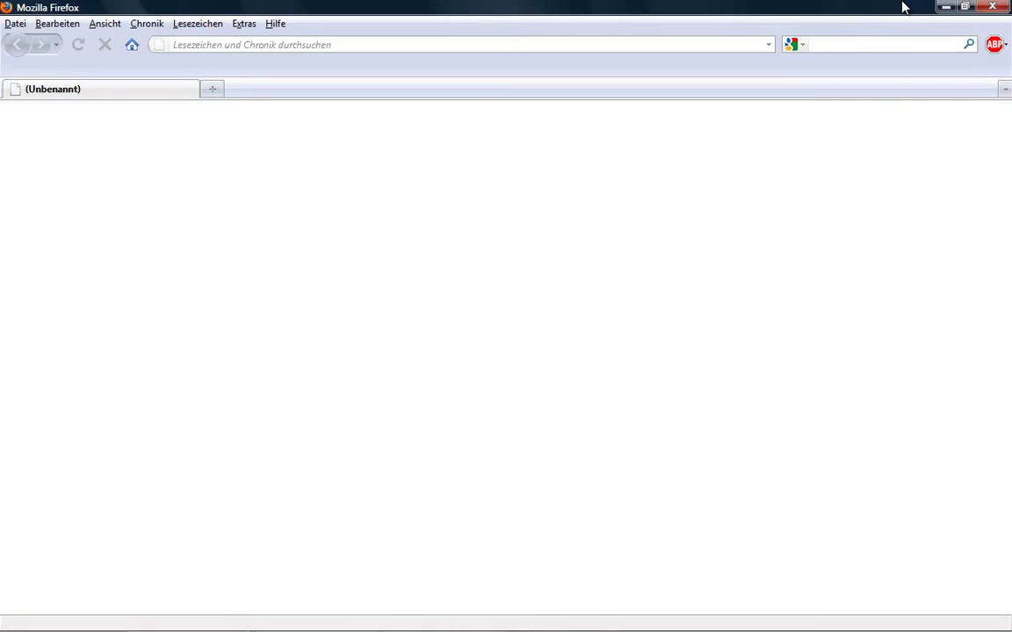
type("vtfedi")
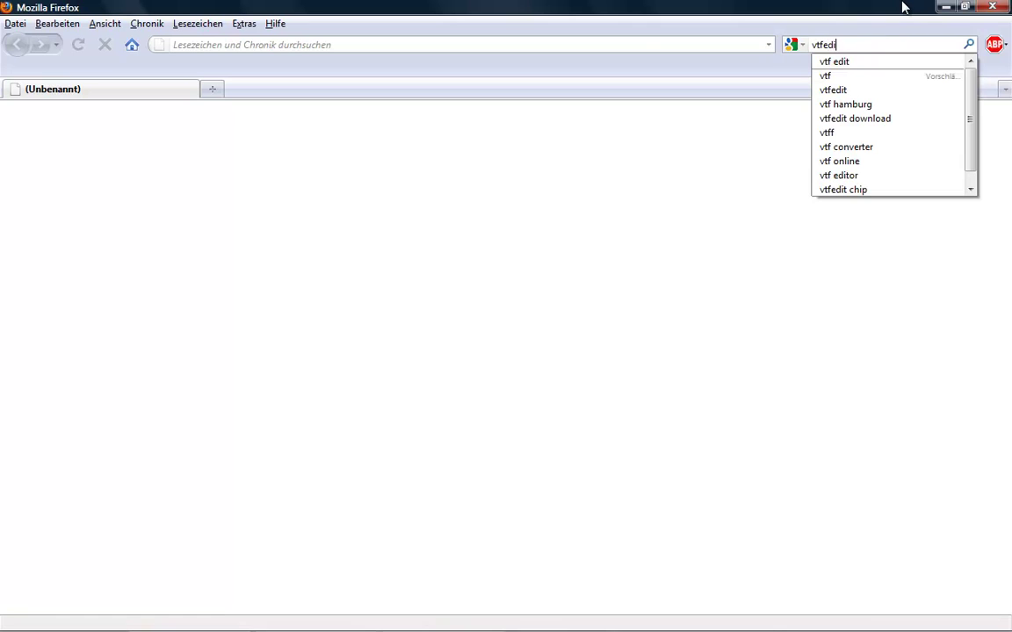
type("t")
key("Return")
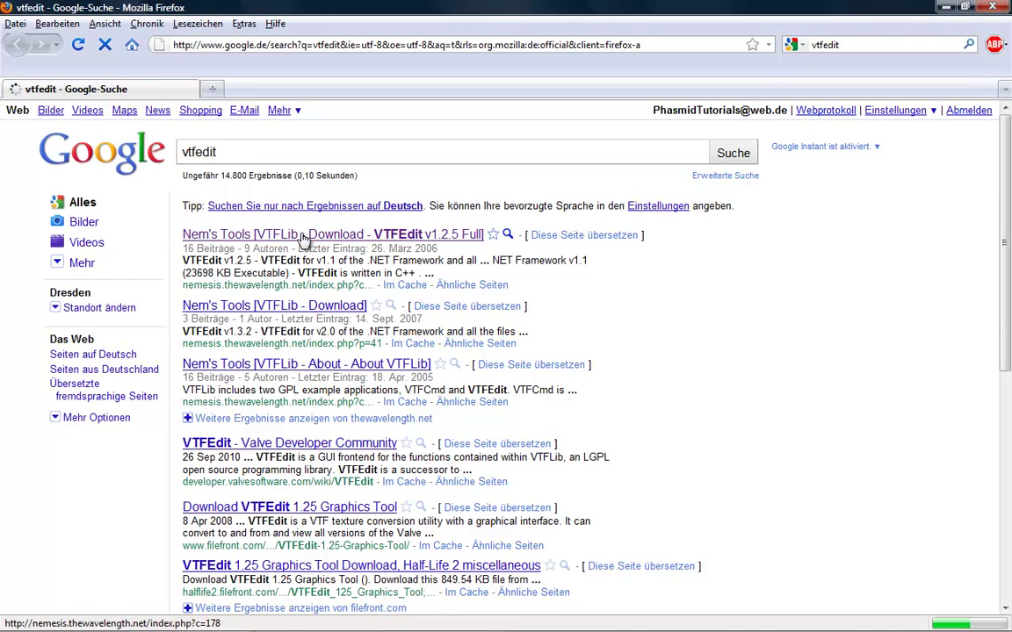
left_click(303, 237)
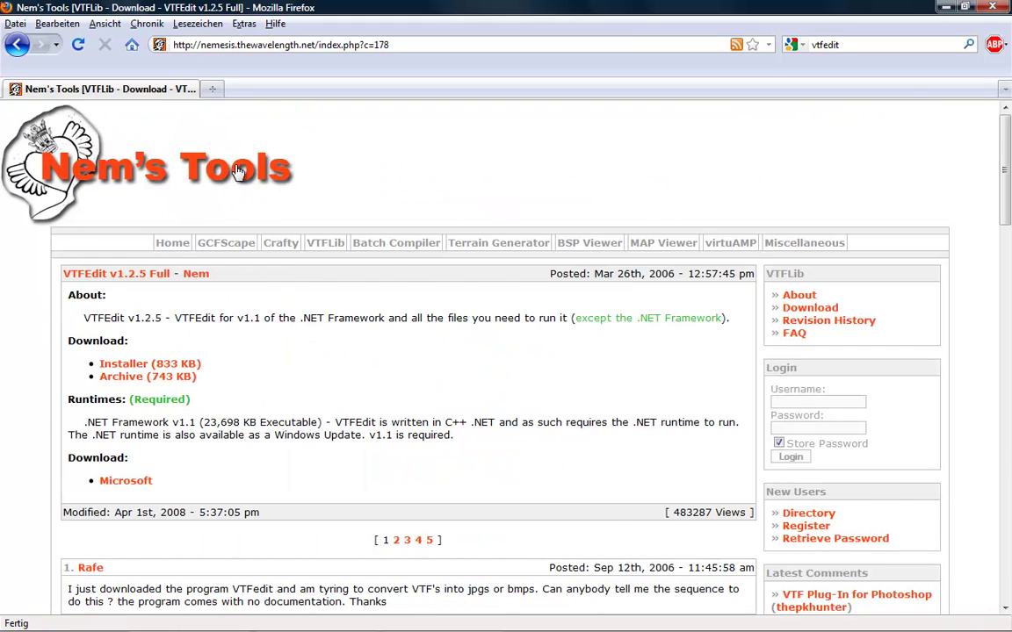
scroll(237, 171, "down", 2)
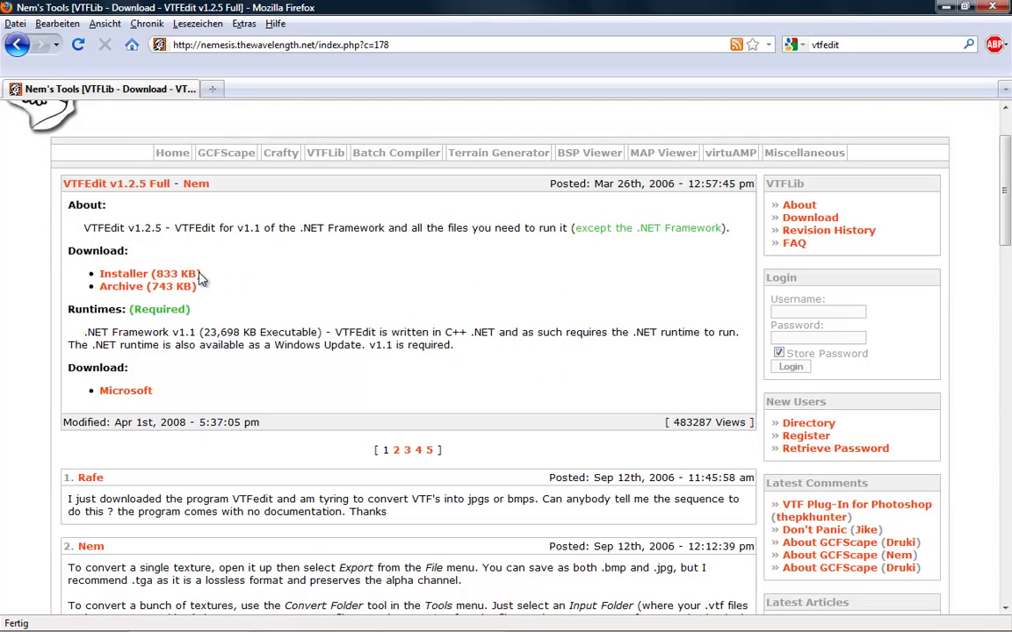
left_click(942, 7)
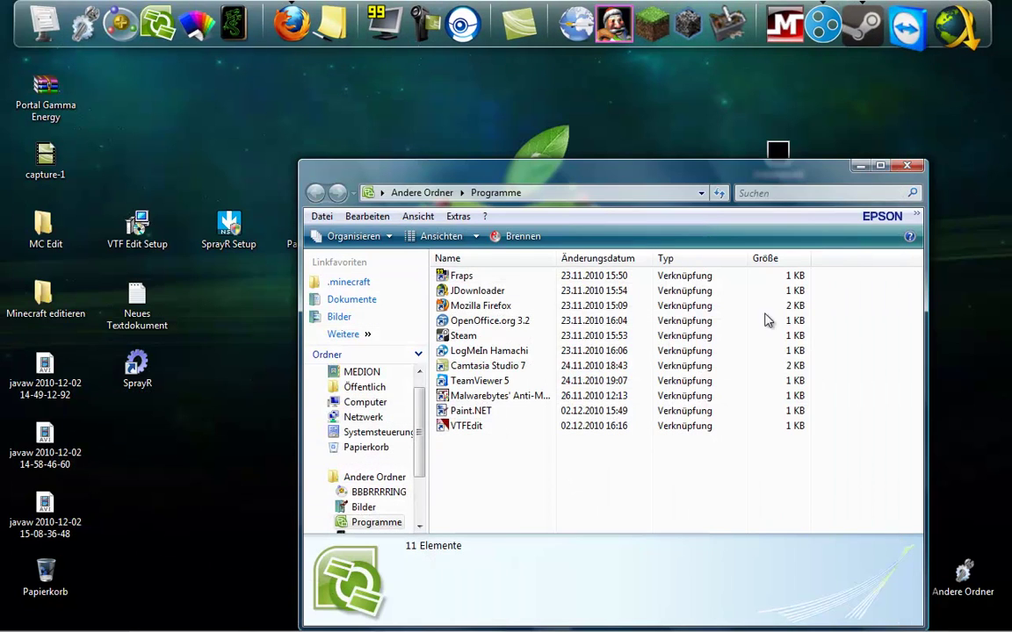
- Launch VTFEdit, minimize the Programme folder, and move the editor window aside
double_click(451, 427)
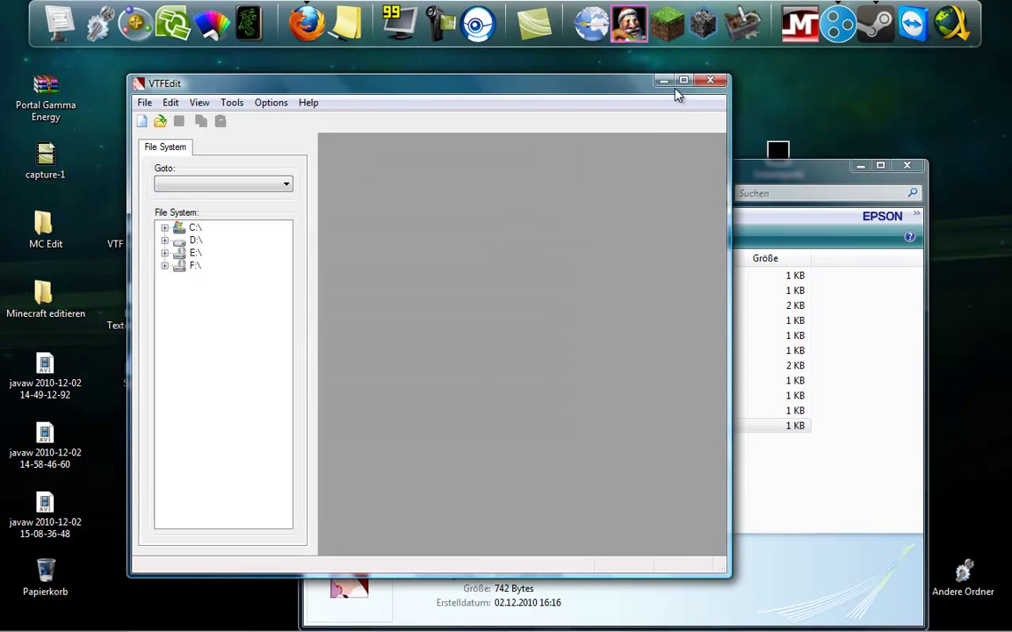
left_click(860, 166)
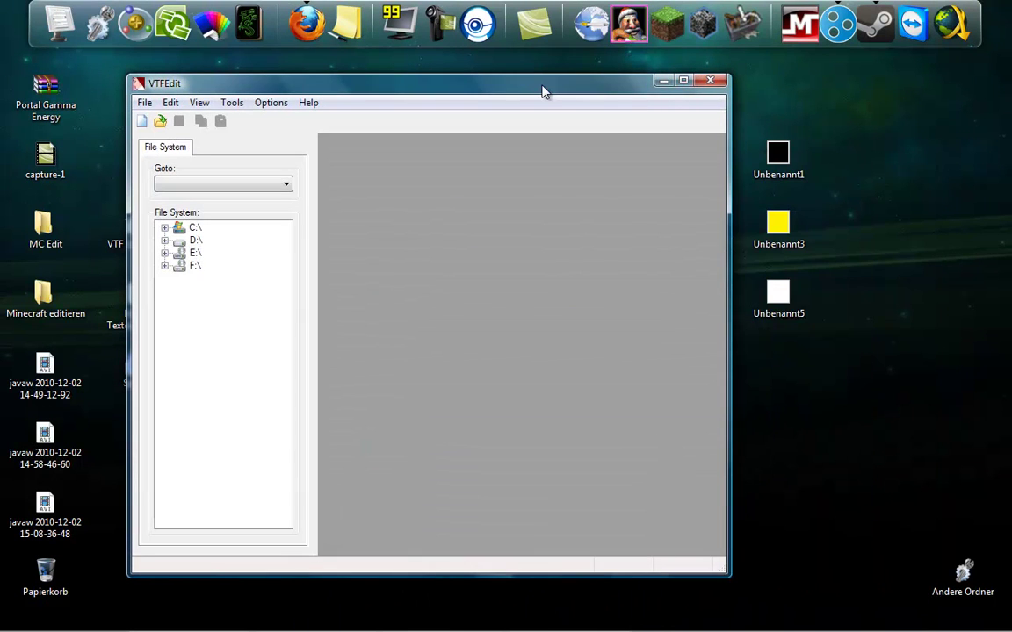
left_click_drag(543, 91, 438, 76)
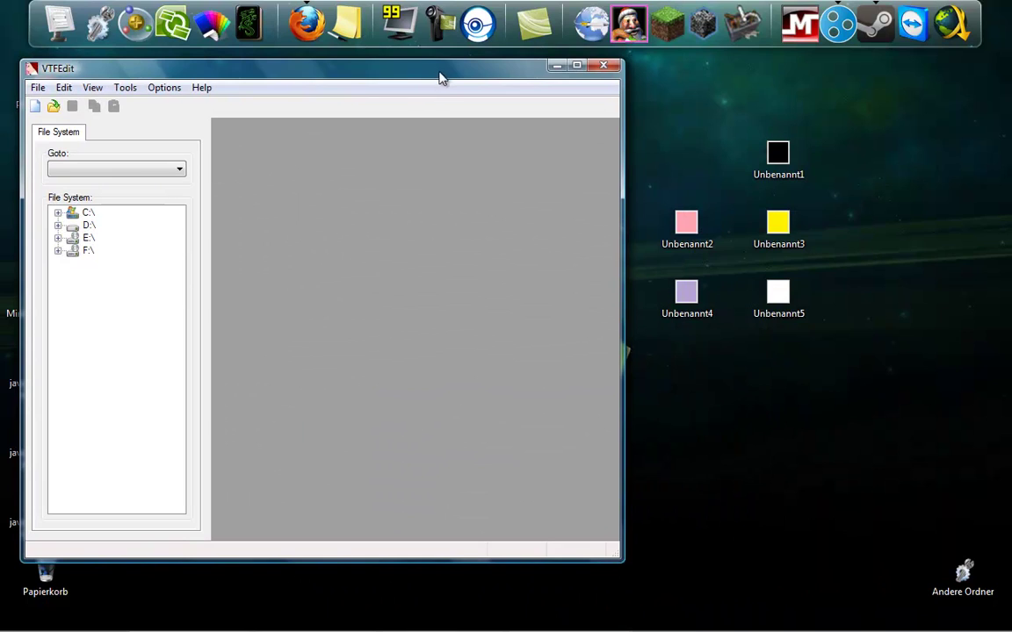
left_click(717, 179)
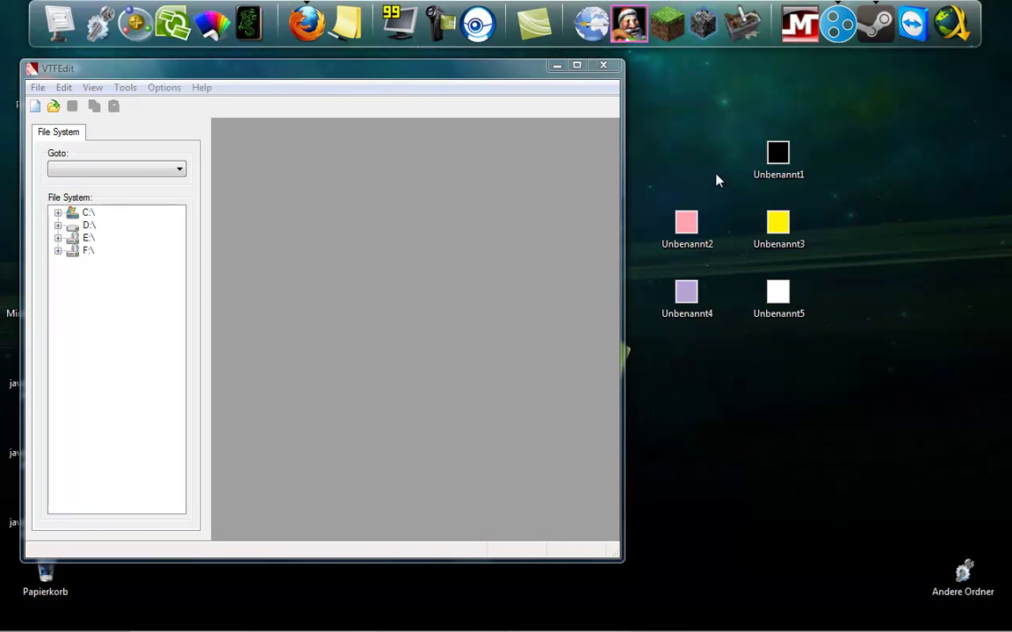
left_click_drag(817, 409, 690, 123)
left_click(716, 145)
- Import the five desktop images Unbenannt1–Unbenannt5 into a new texture
left_click(44, 77)
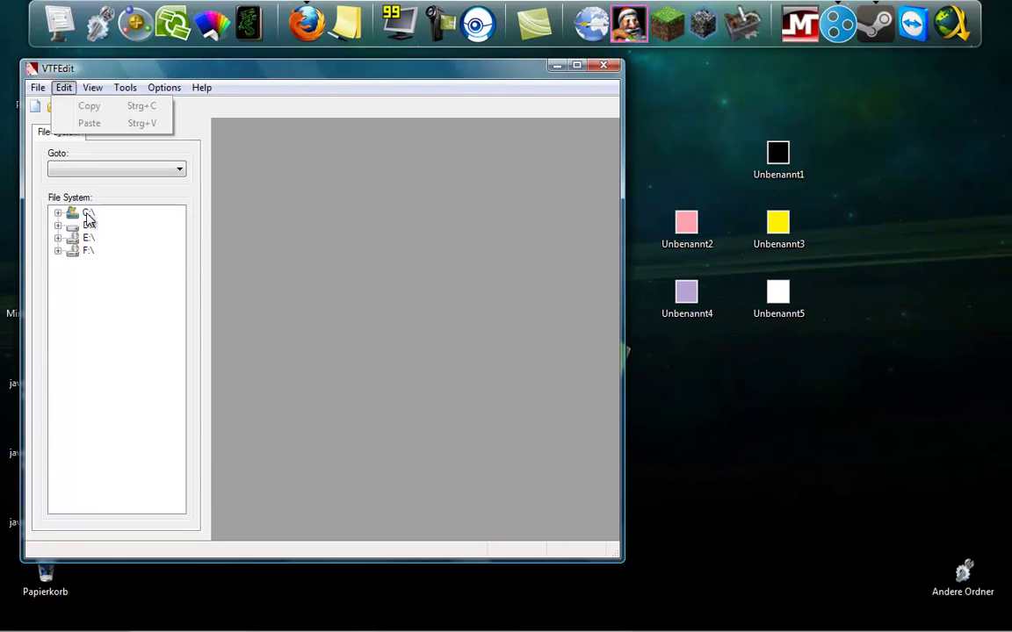
left_click(70, 188)
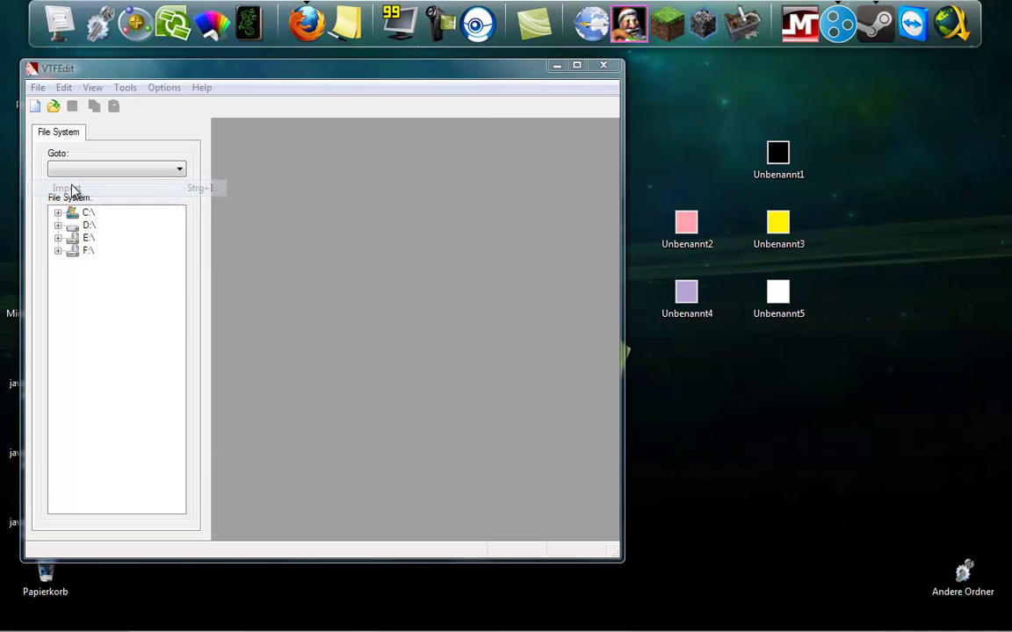
mouse_move(488, 289)
left_mouse_down()
mouse_move(501, 282)
mouse_move(501, 389)
left_mouse_up()
left_click(176, 227)
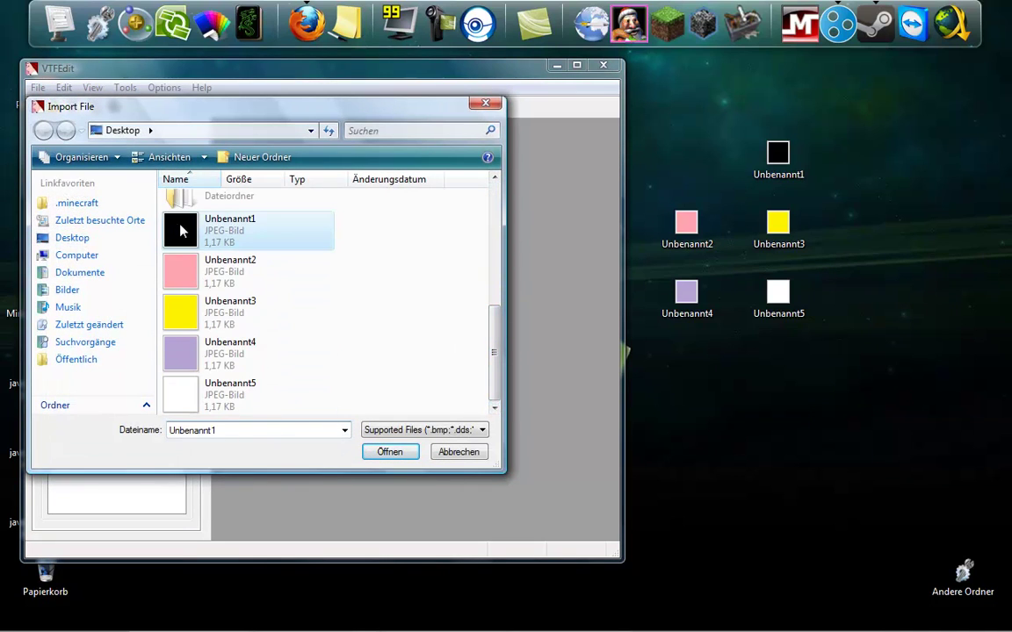
left_click(185, 397, "shift")
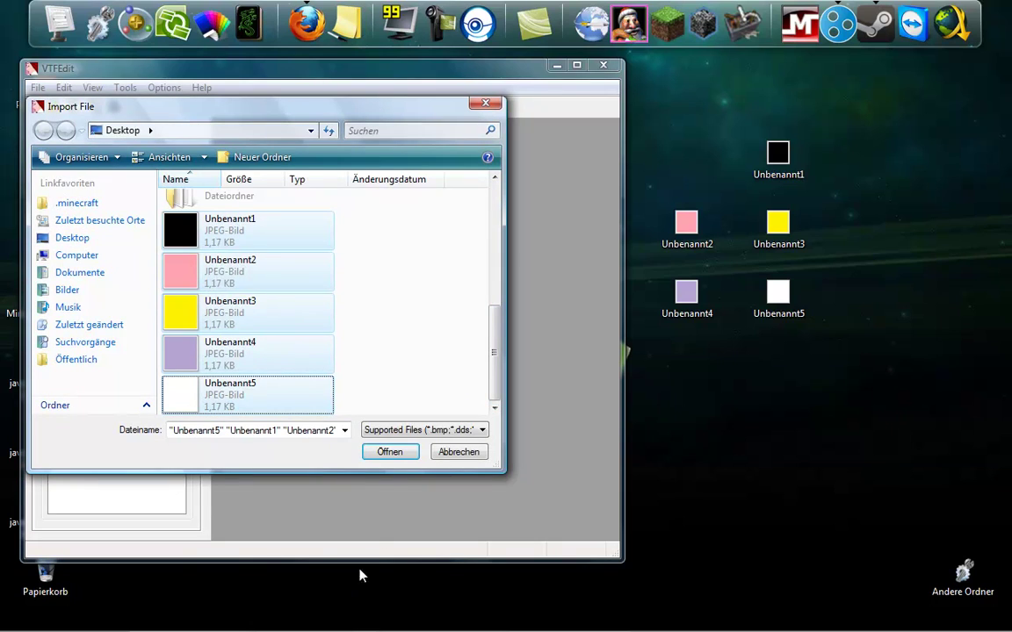
left_click(389, 451)
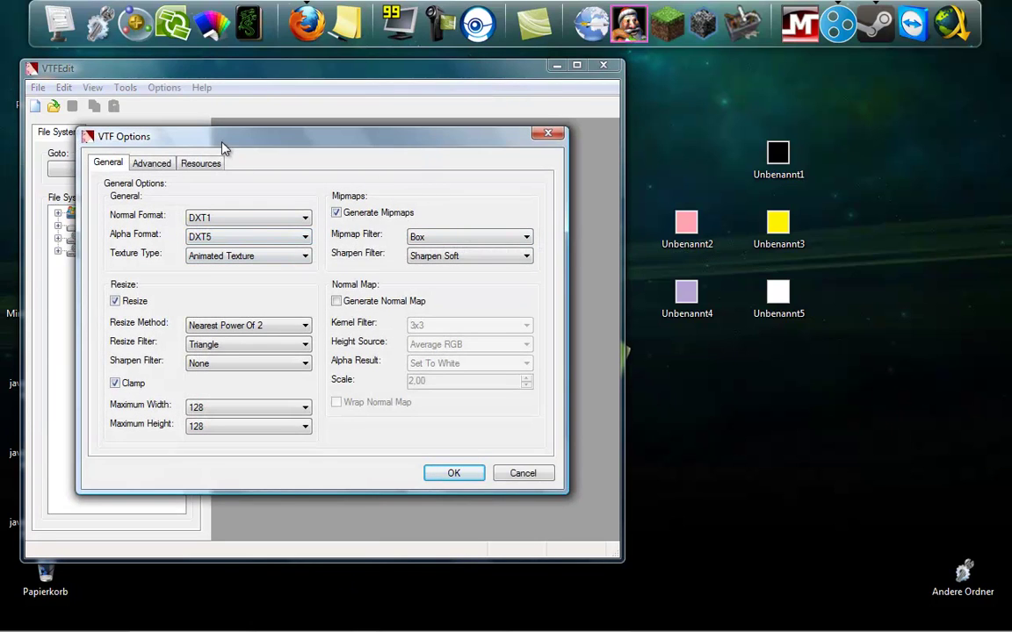
- Create untitled.vtf as an animated texture, keeping maximum width at 128
left_click_drag(224, 149, 246, 169)
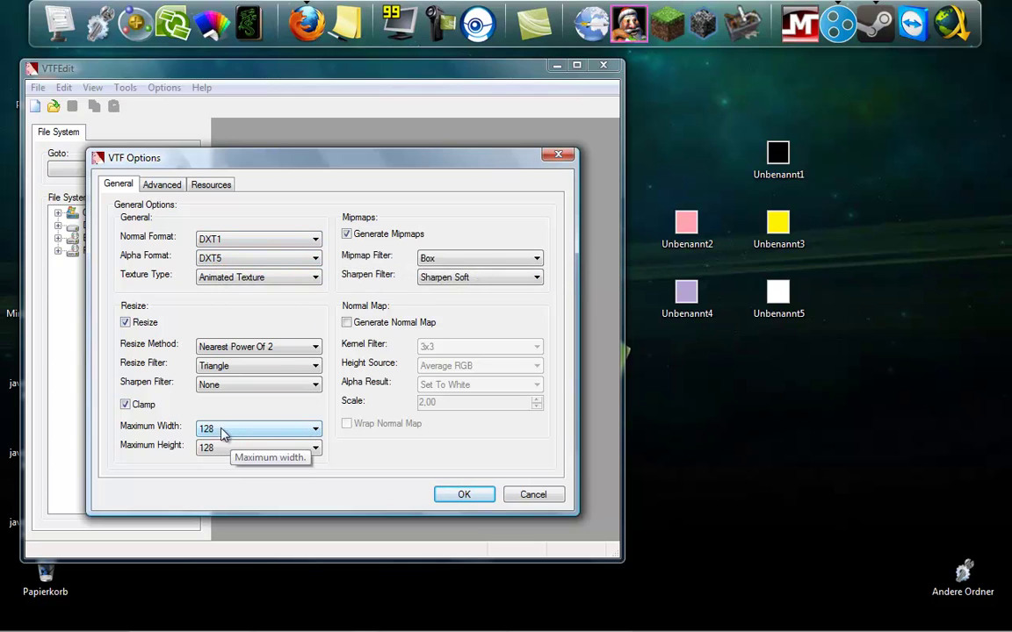
left_click(314, 430)
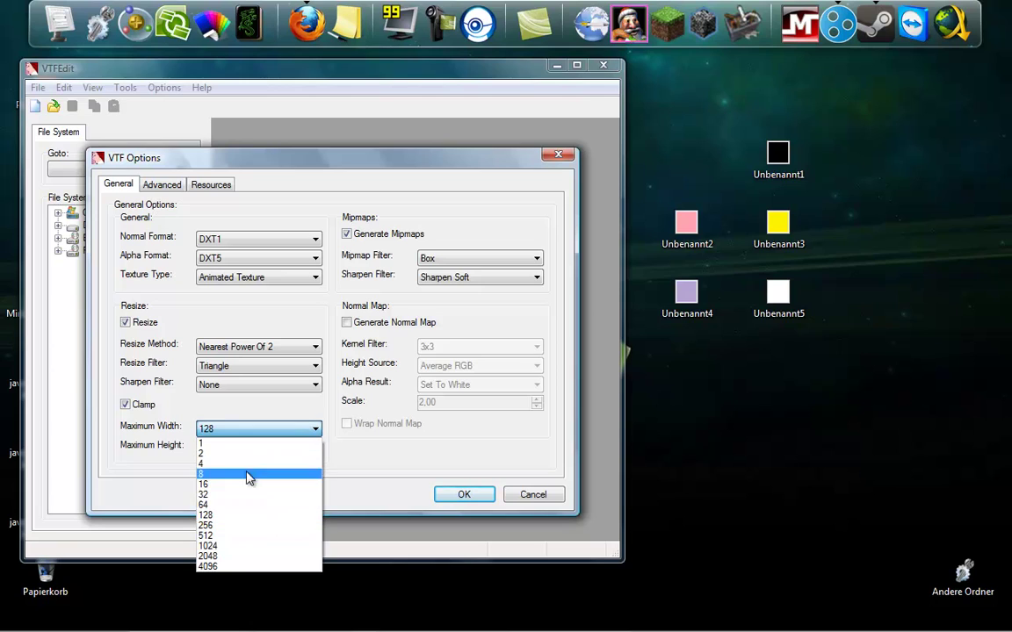
left_click(215, 517)
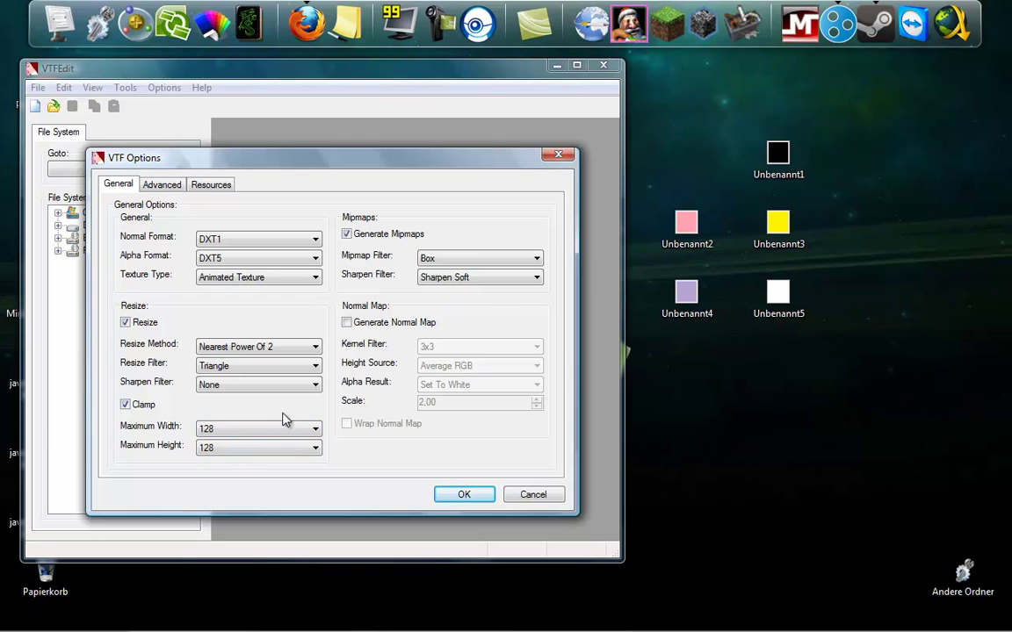
left_click(475, 497)
- Maximize VTFEdit and play, then stop, the animation preview
double_click(345, 68)
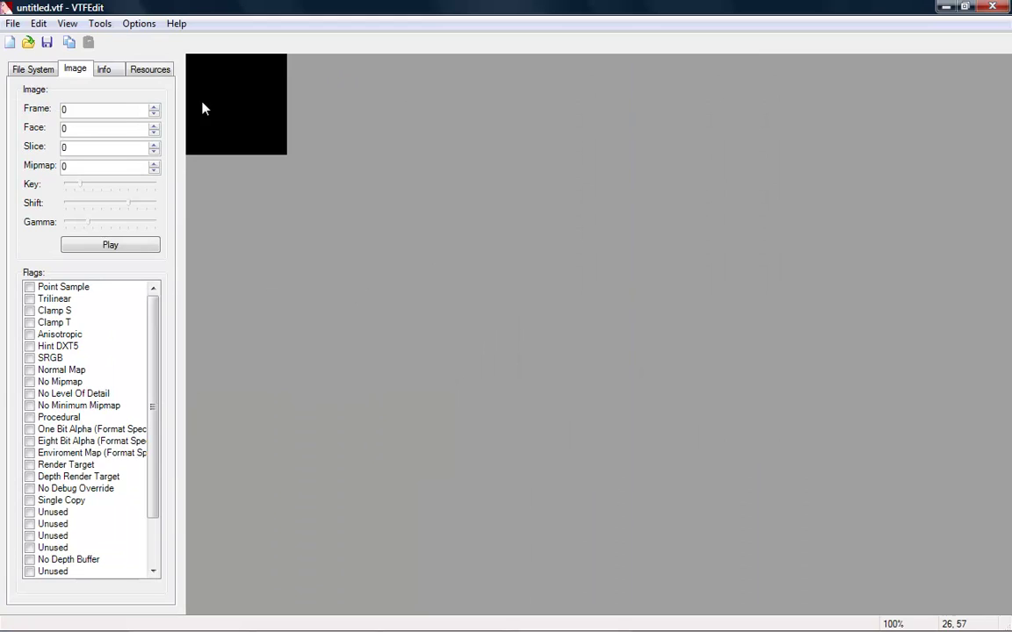
left_click(138, 247)
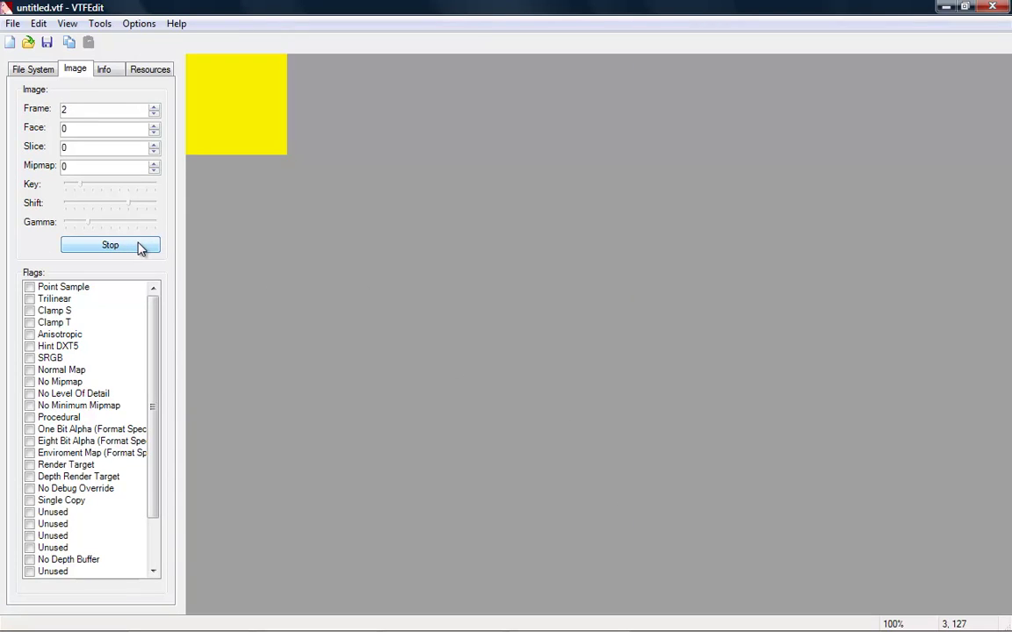
left_click(138, 247)
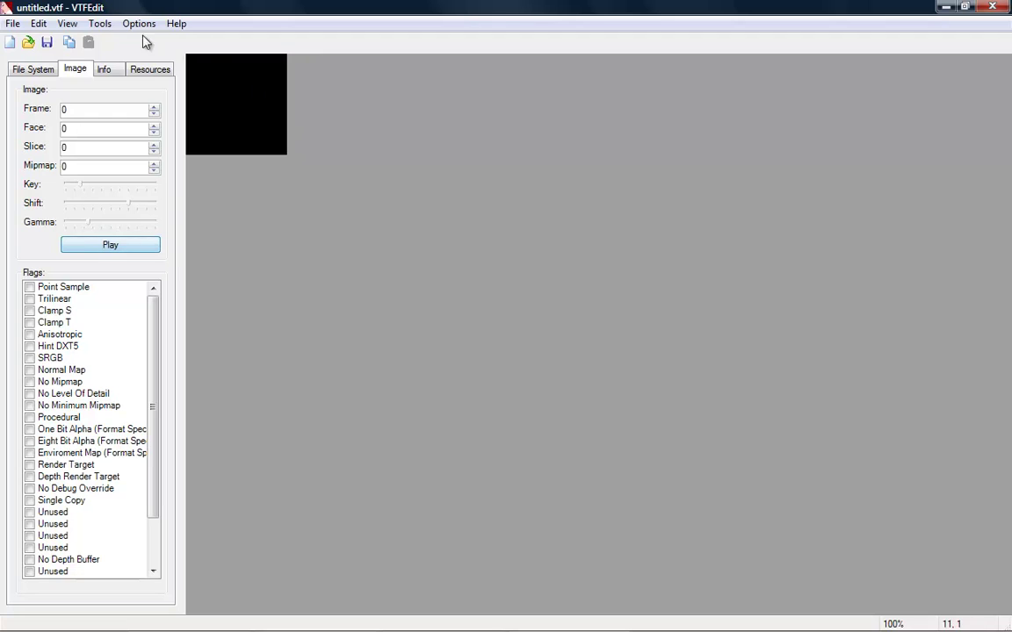
- Save the texture to the Desktop as SprayAni
left_click(13, 24)
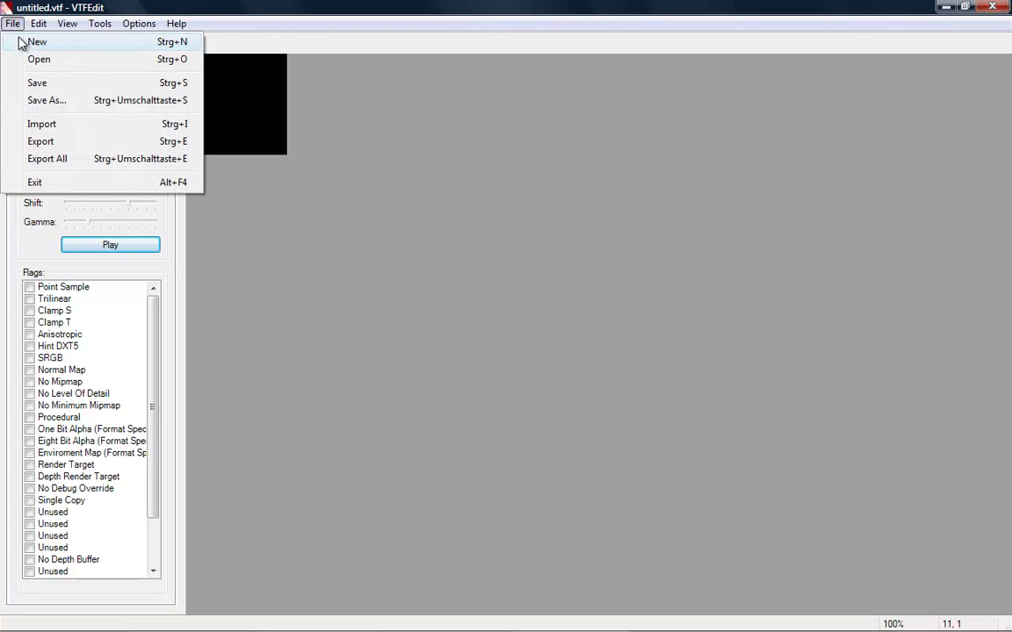
left_click(42, 101)
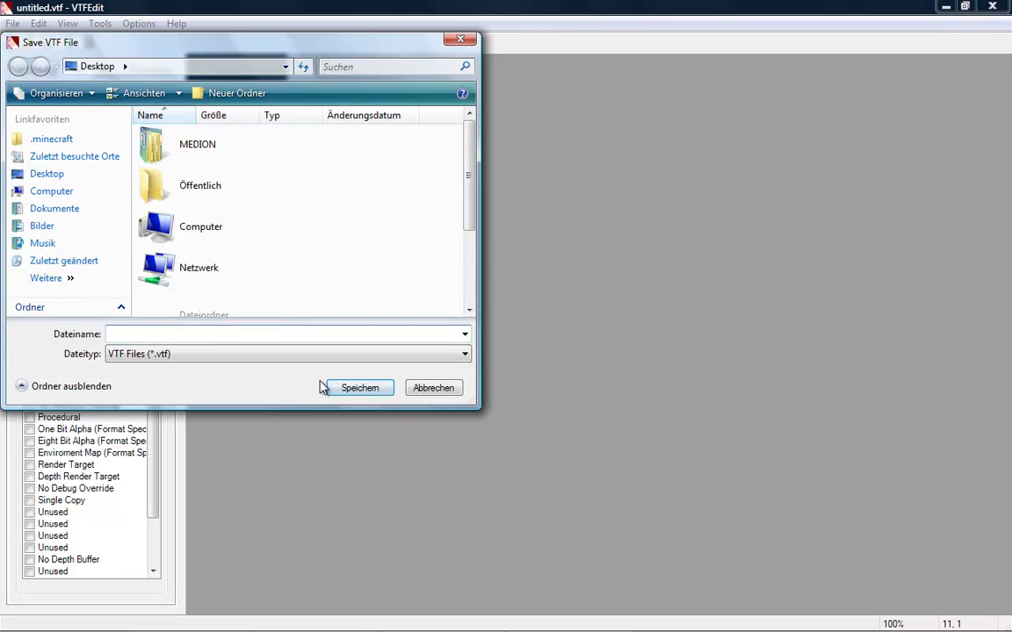
type("Sp")
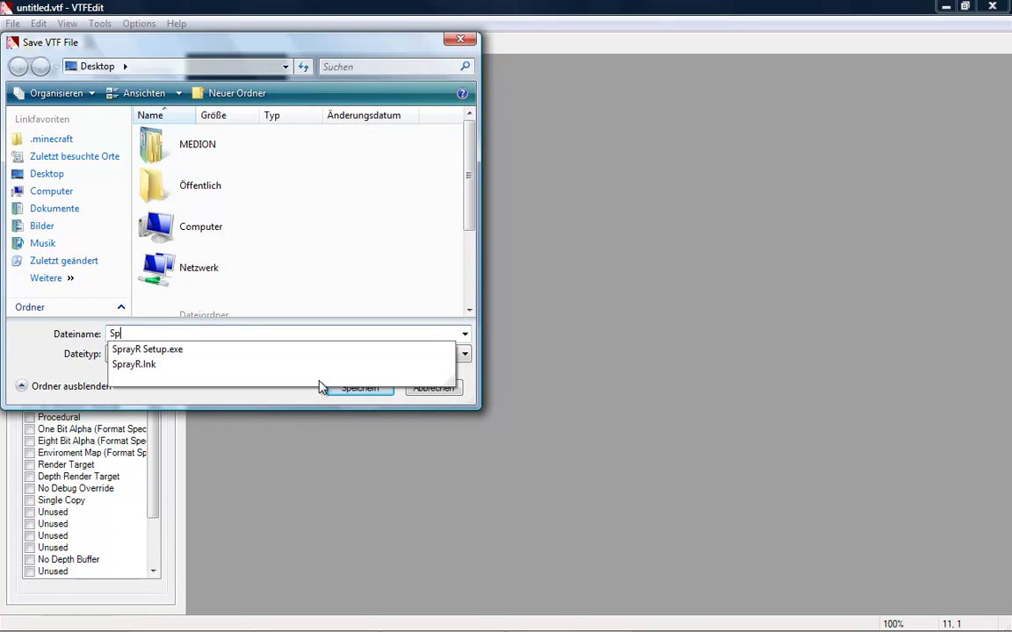
type("rayAni")
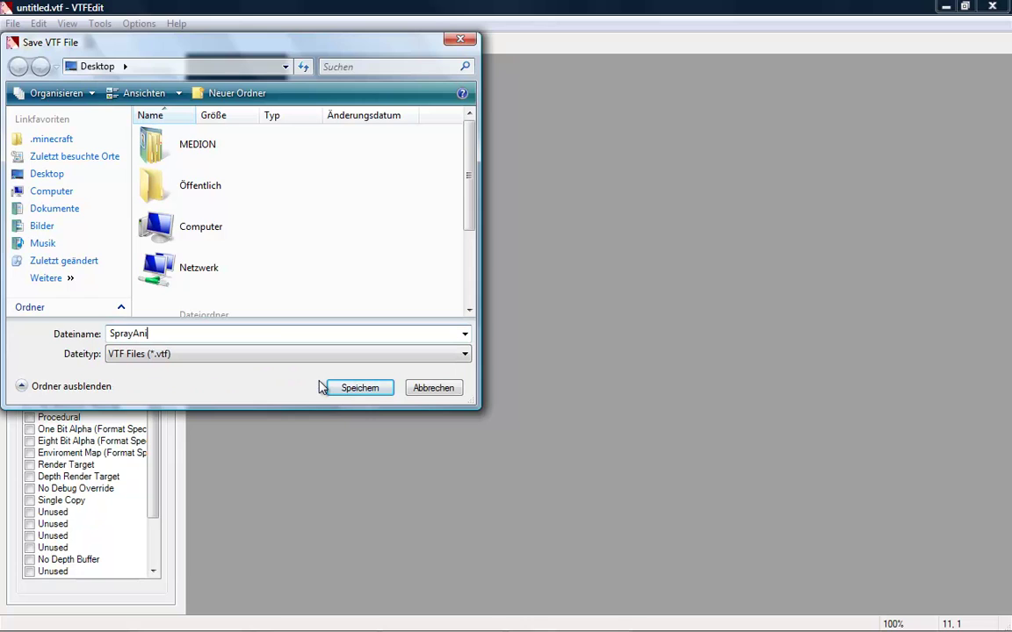
left_click(374, 392)
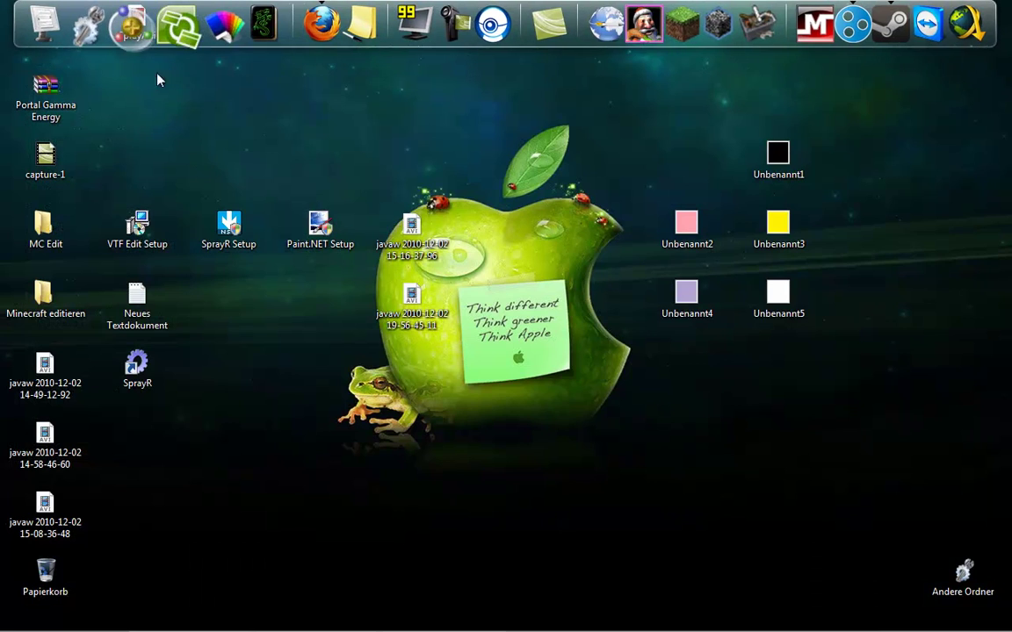
- Rearrange desktop icons, moving SprayAni to the lower desktop area
left_click(157, 235)
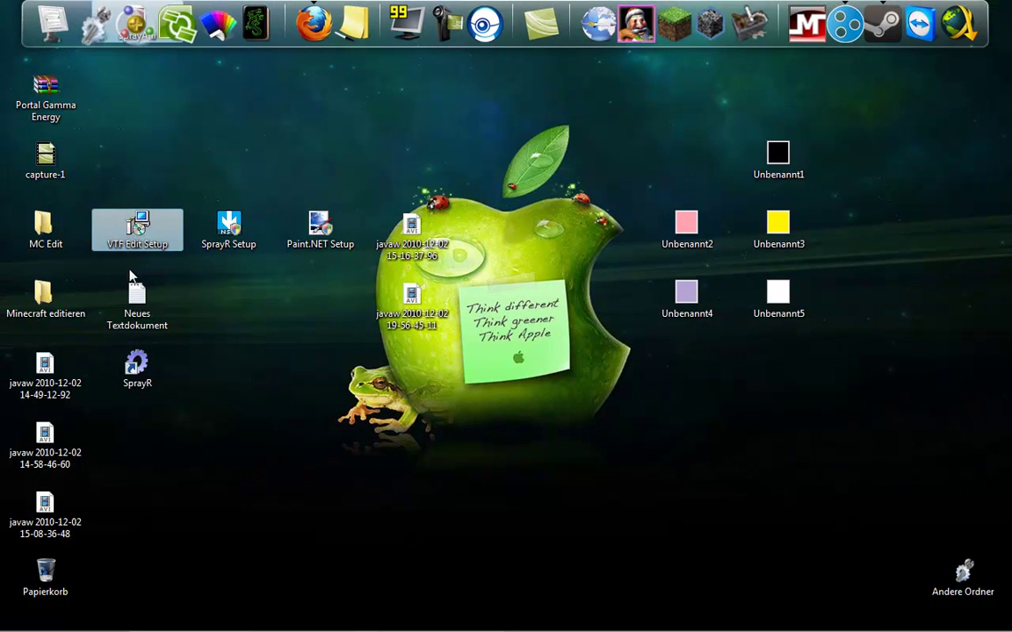
left_click_drag(132, 220, 232, 432)
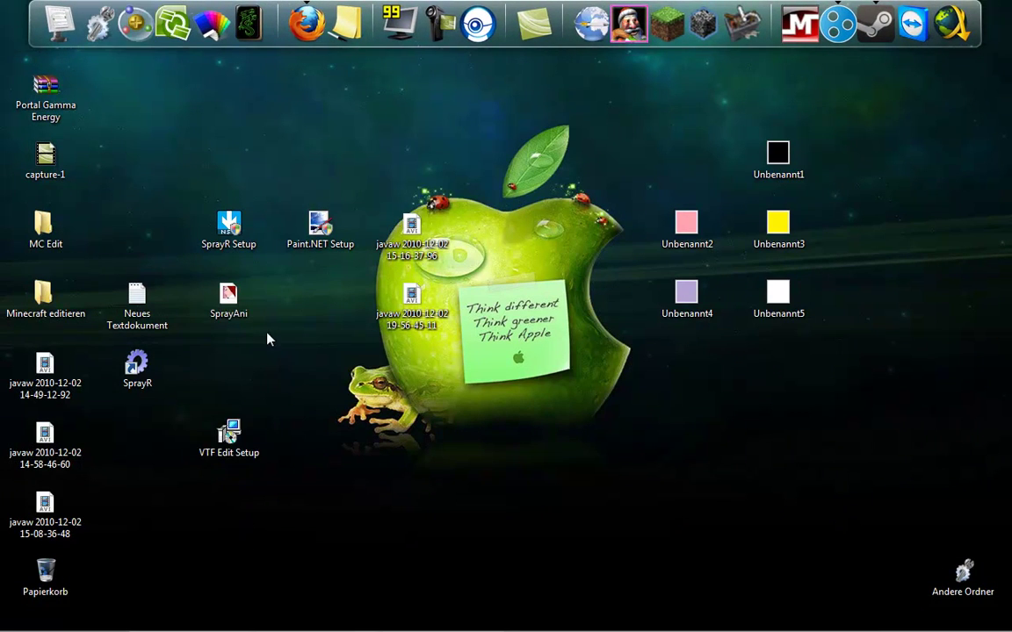
left_click_drag(227, 297, 503, 507)
left_click_drag(228, 435, 157, 218)
- Browse from Computer into C:\Programme\Steam
left_click(55, 22)
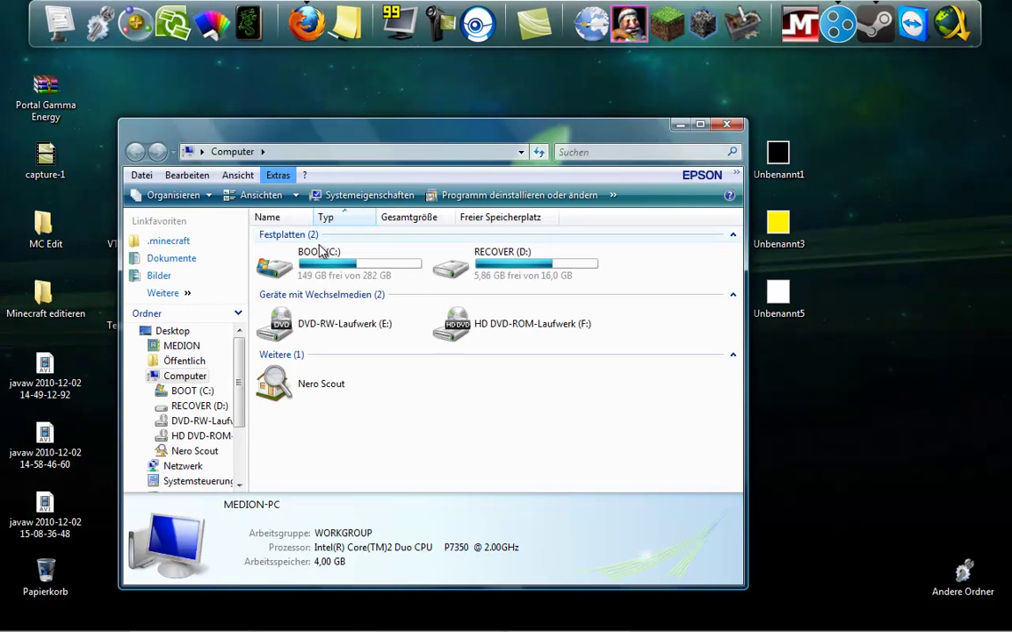
double_click(320, 252)
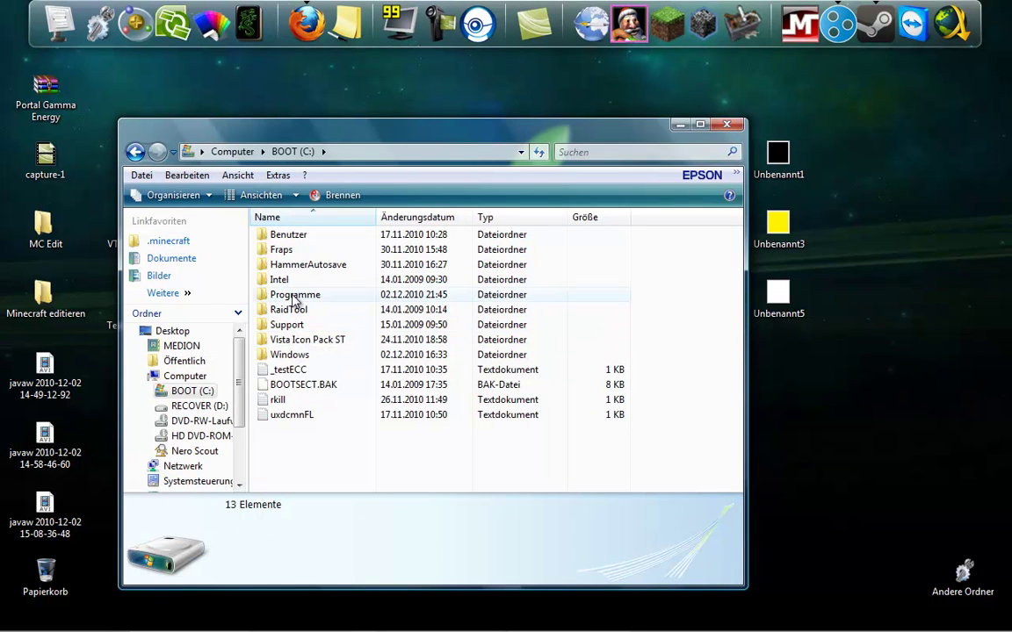
double_click(294, 296)
scroll(295, 307, "down", 5)
scroll(294, 307, "down", 4)
scroll(294, 325, "down", 4)
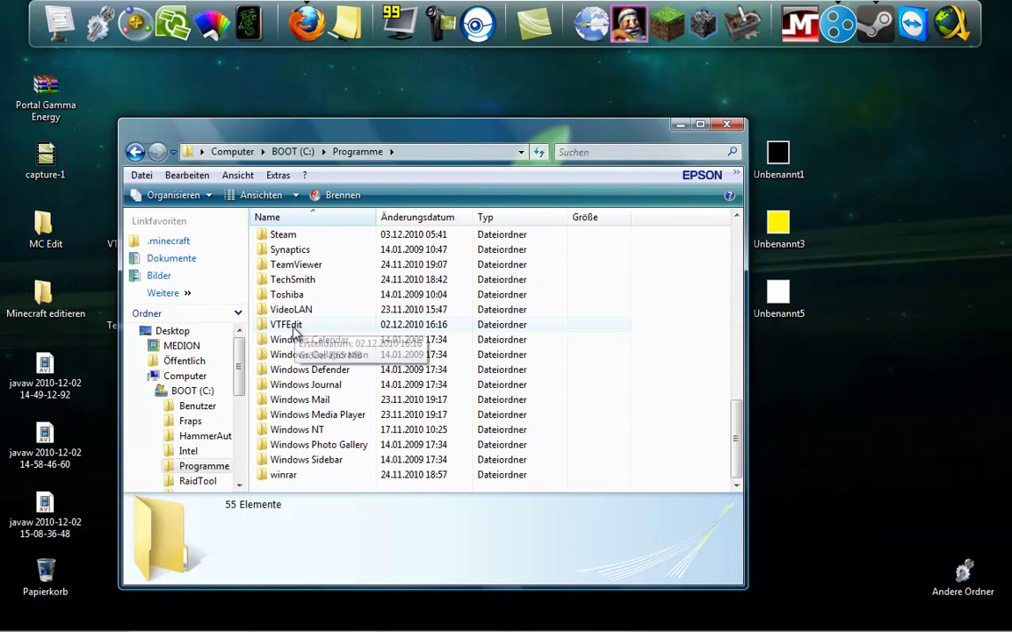
double_click(290, 235)
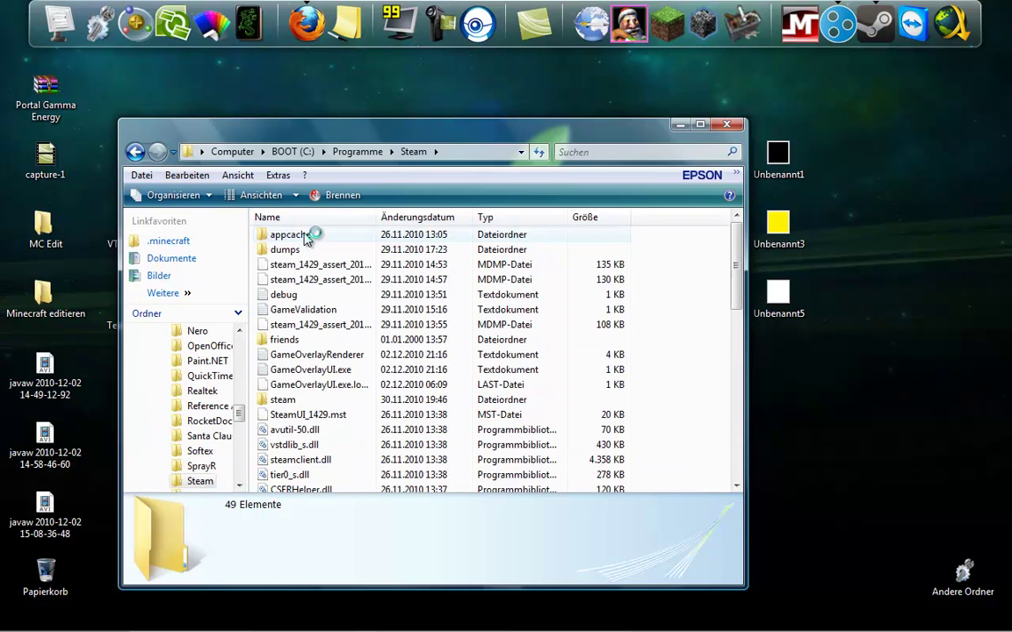
- Navigate steamapps > counter-strike source > cstrike > materials > vgui and select logos
scroll(300, 400, "down", 11)
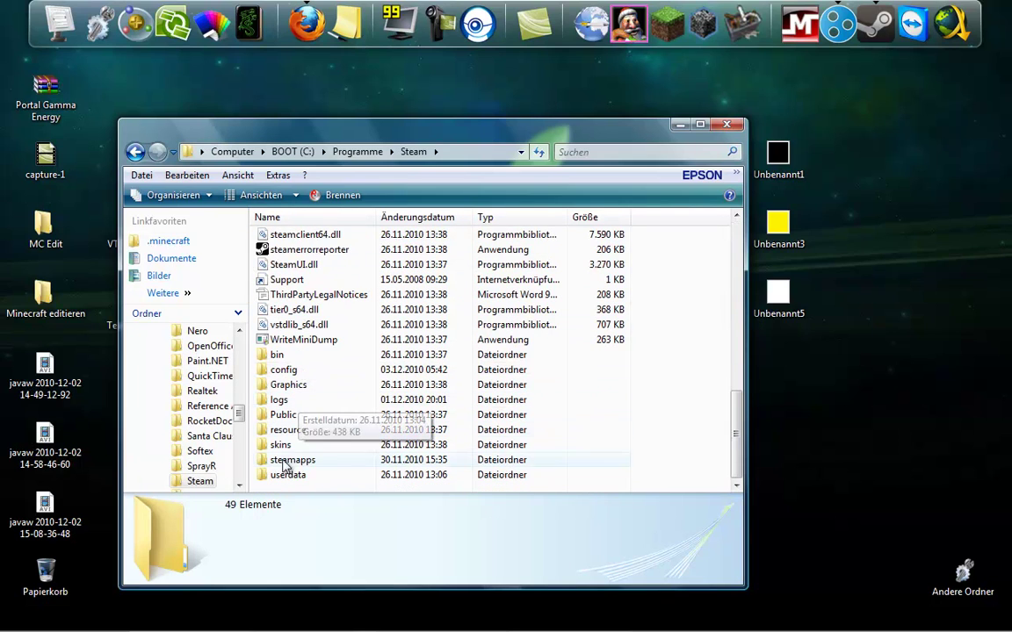
double_click(284, 464)
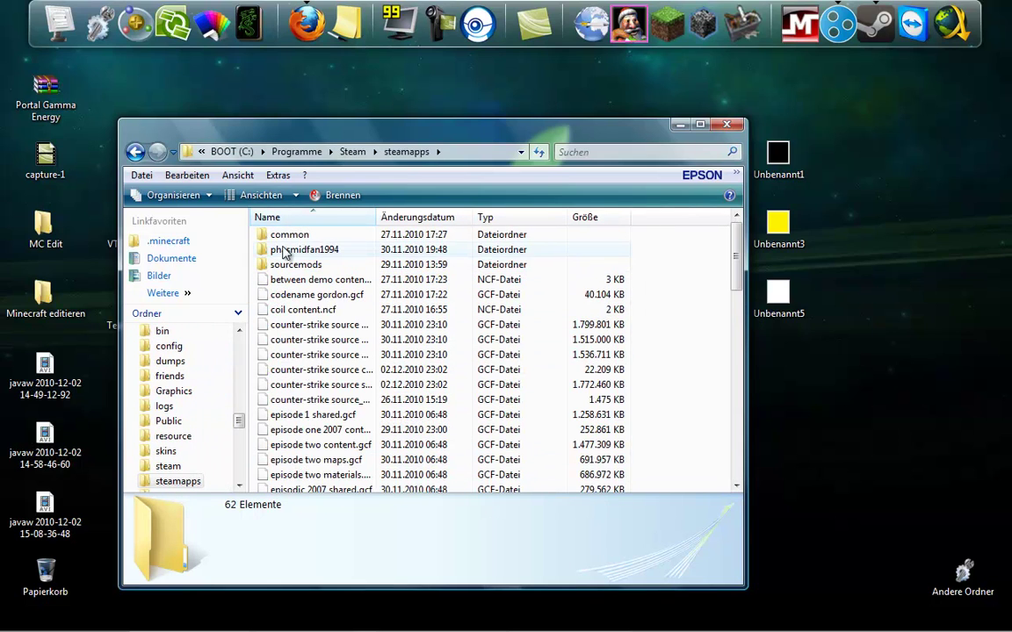
double_click(284, 251)
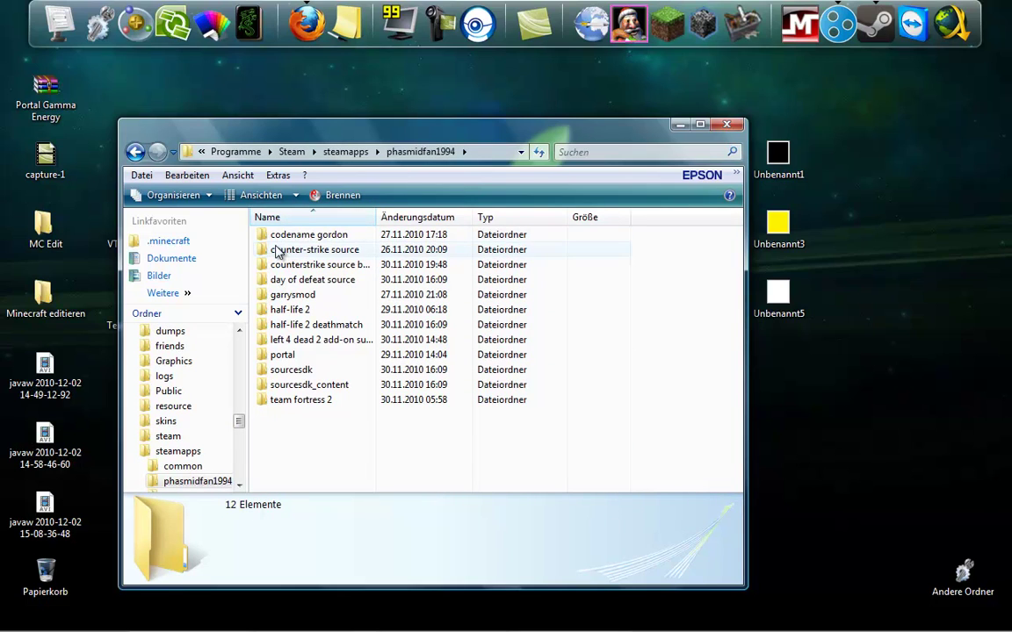
double_click(278, 252)
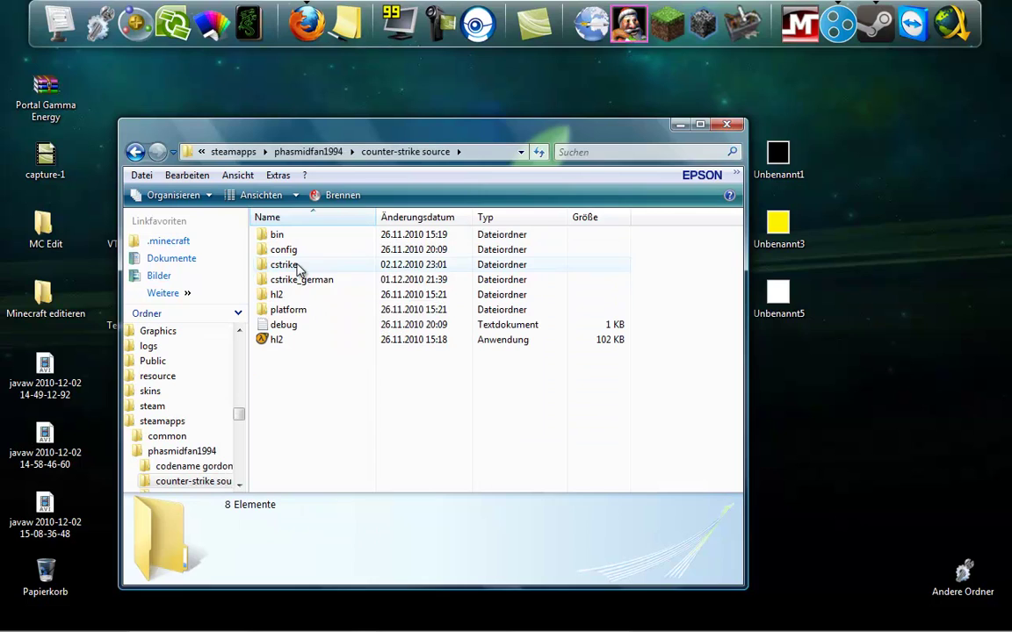
double_click(294, 267)
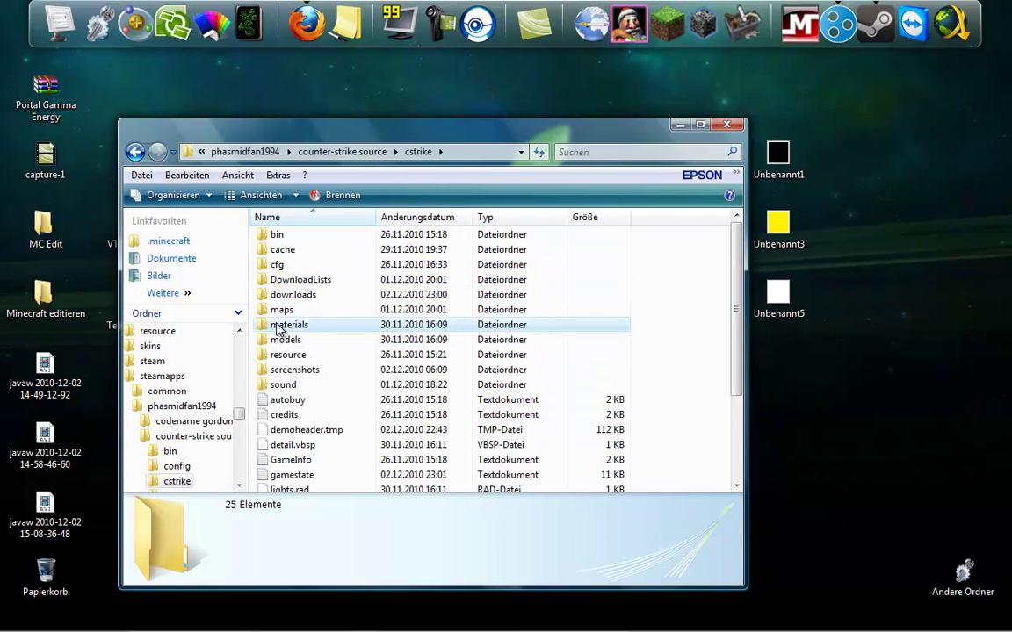
double_click(285, 325)
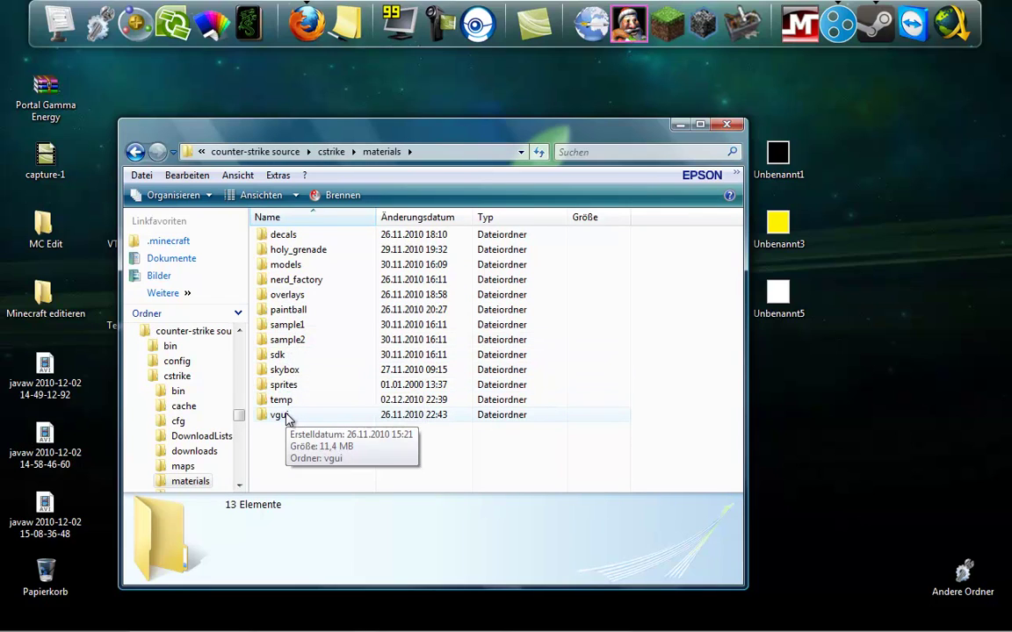
double_click(285, 419)
left_click(281, 253)
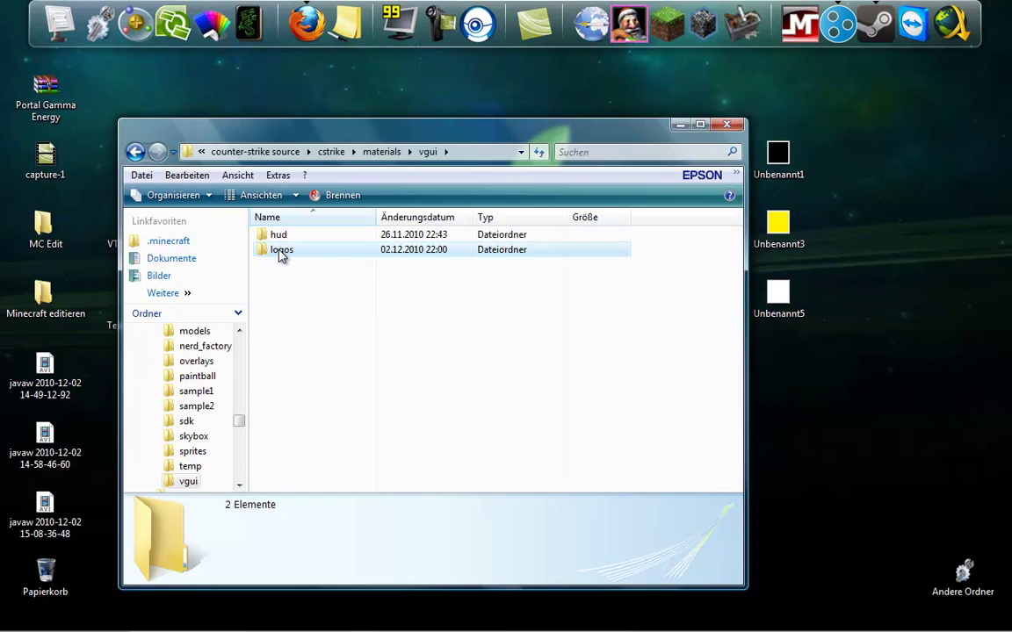
- Drag SprayAni from the desktop into the logos folder, then close the window
double_click(282, 253)
left_click_drag(306, 138, 700, 106)
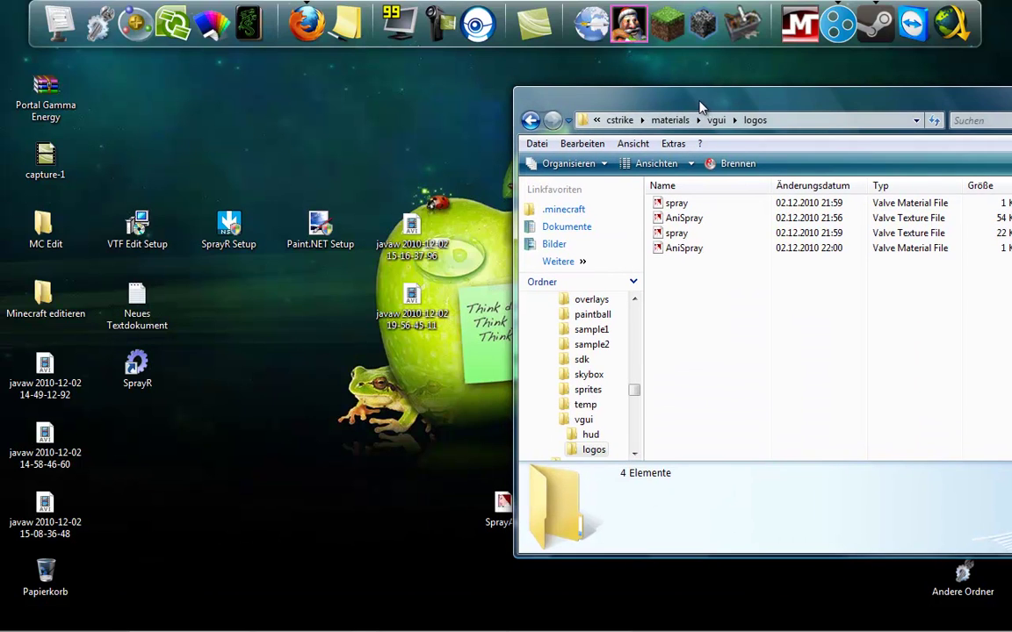
left_click_drag(501, 503, 703, 332)
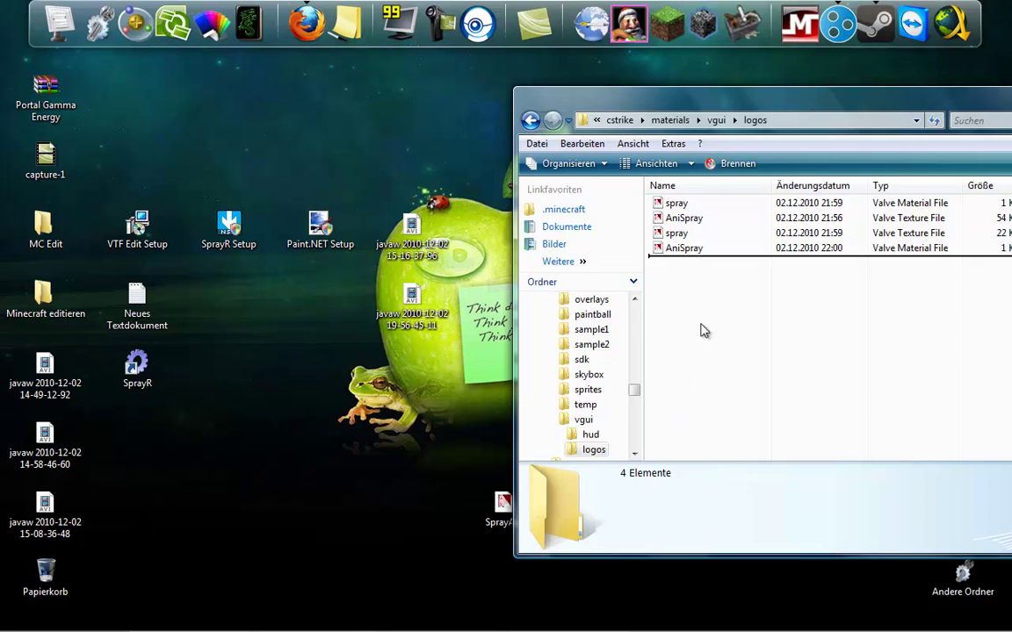
left_click_drag(736, 107, 161, 73)
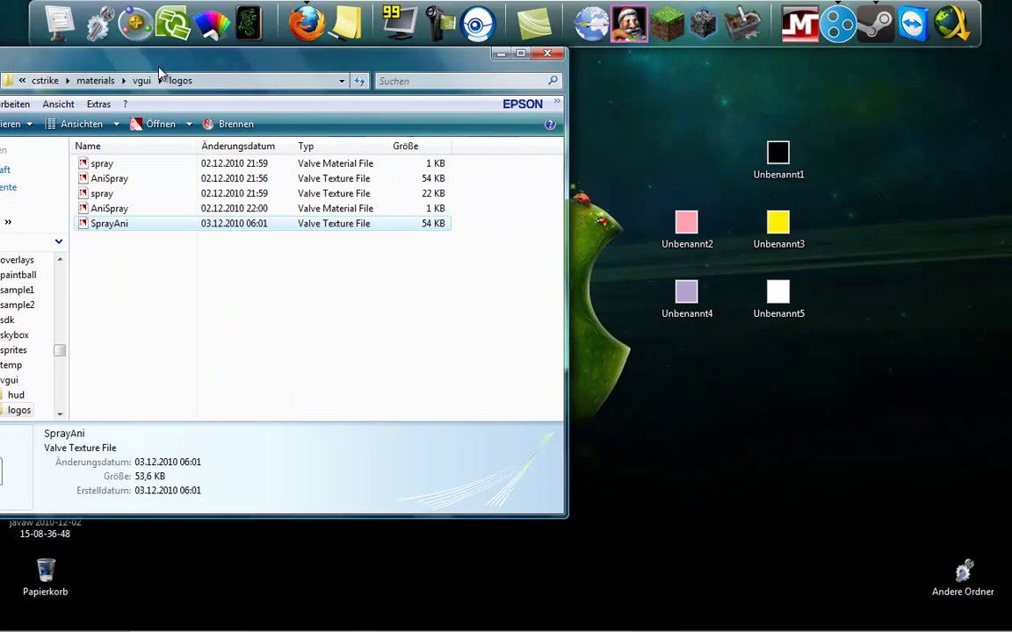
left_click(550, 56)
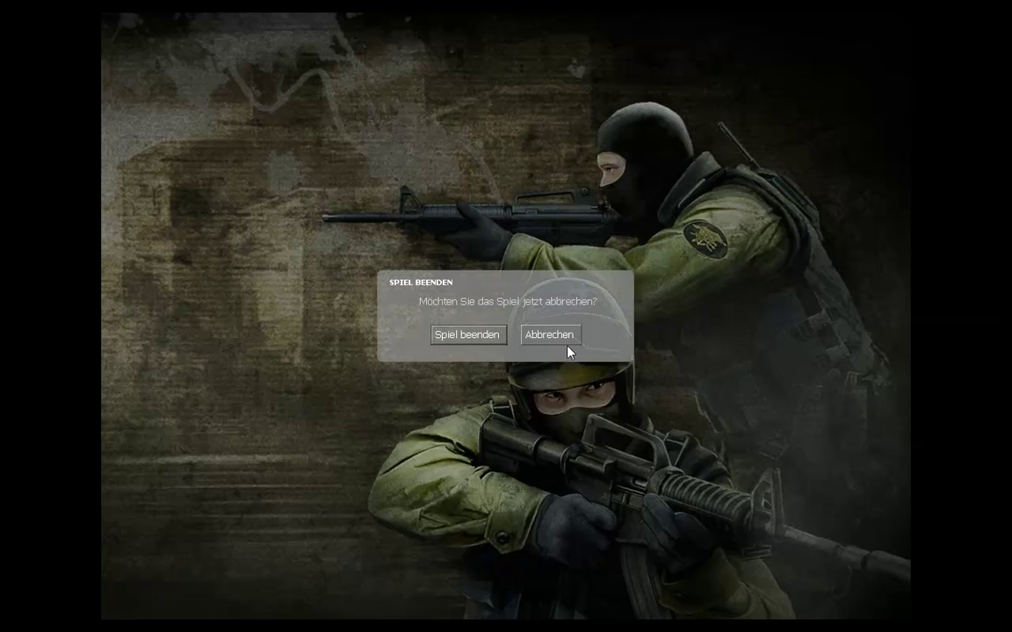
- Cancel quitting and open Optionen > Multiplayer, glancing at the spray list
left_click(568, 345)
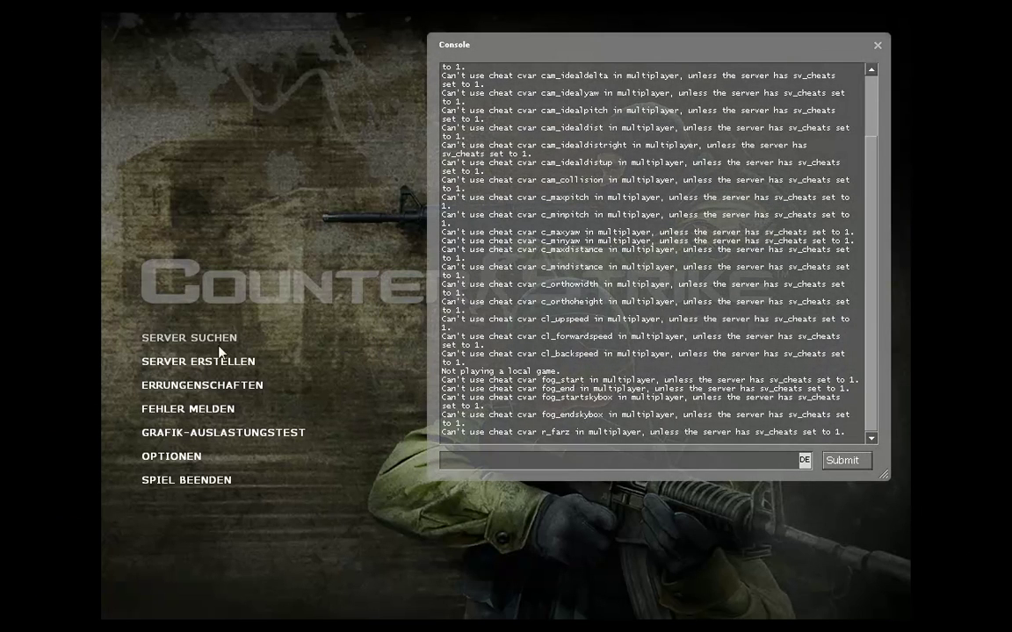
left_click(188, 458)
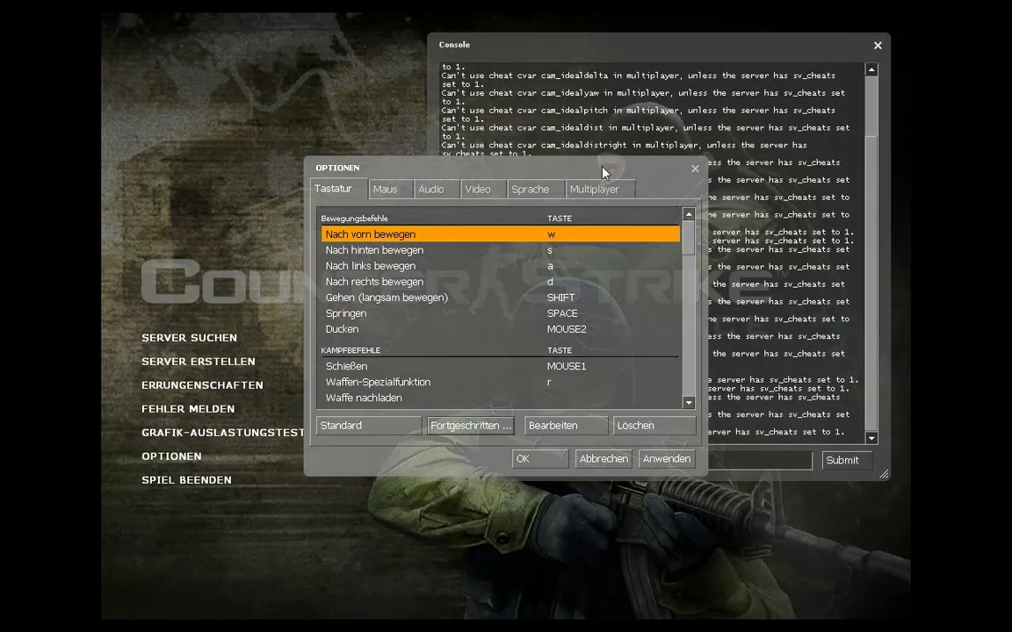
left_click(610, 188)
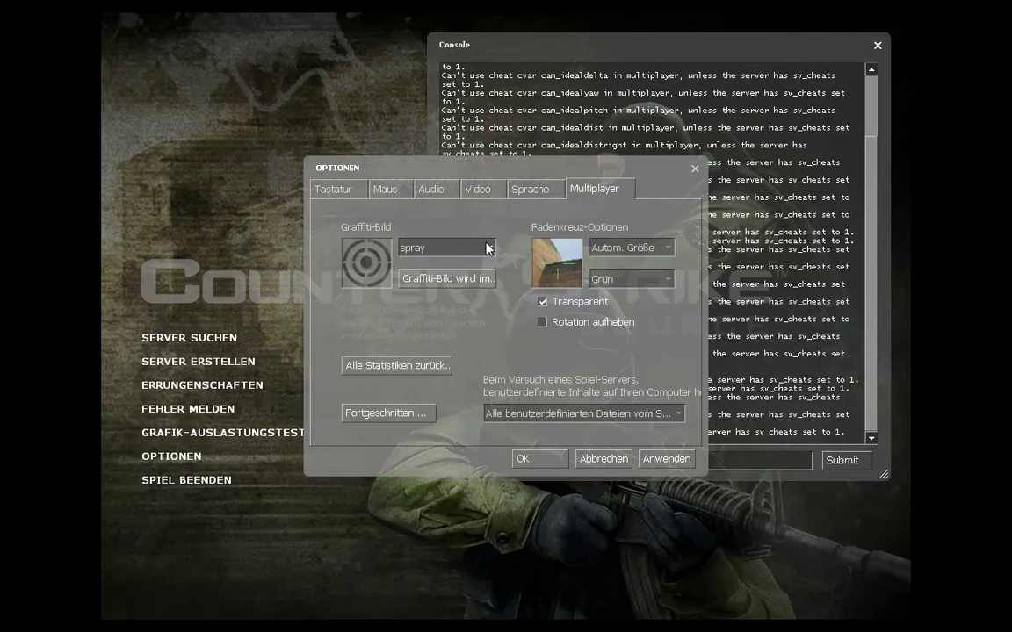
left_click(489, 249)
left_click(512, 312)
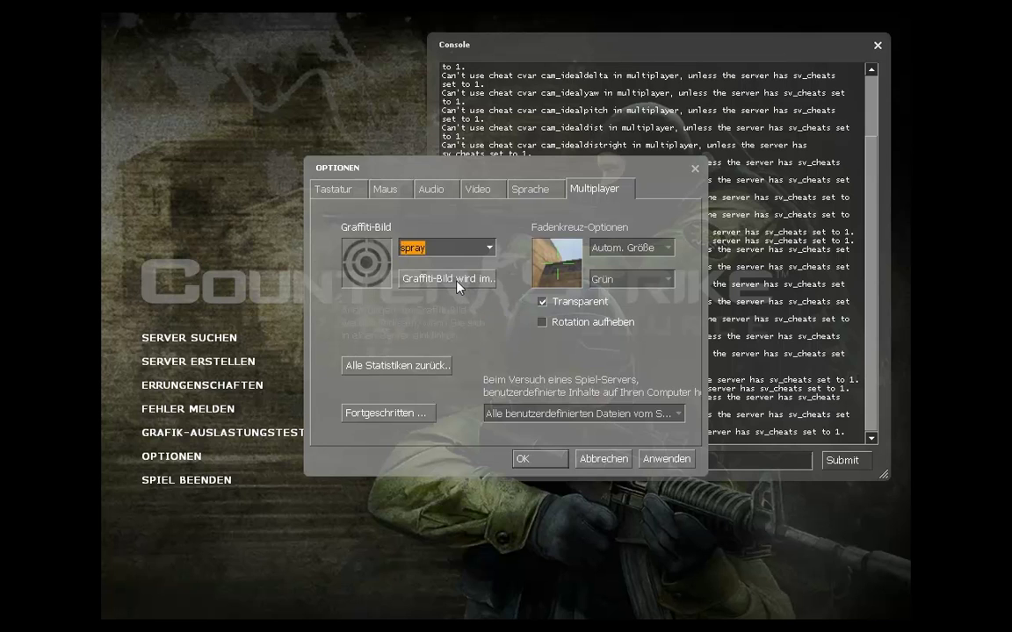
- Import SprayAni.vtf from cstrike/materials/vgui/logos as graffiti, apply, and close options
left_click(457, 279)
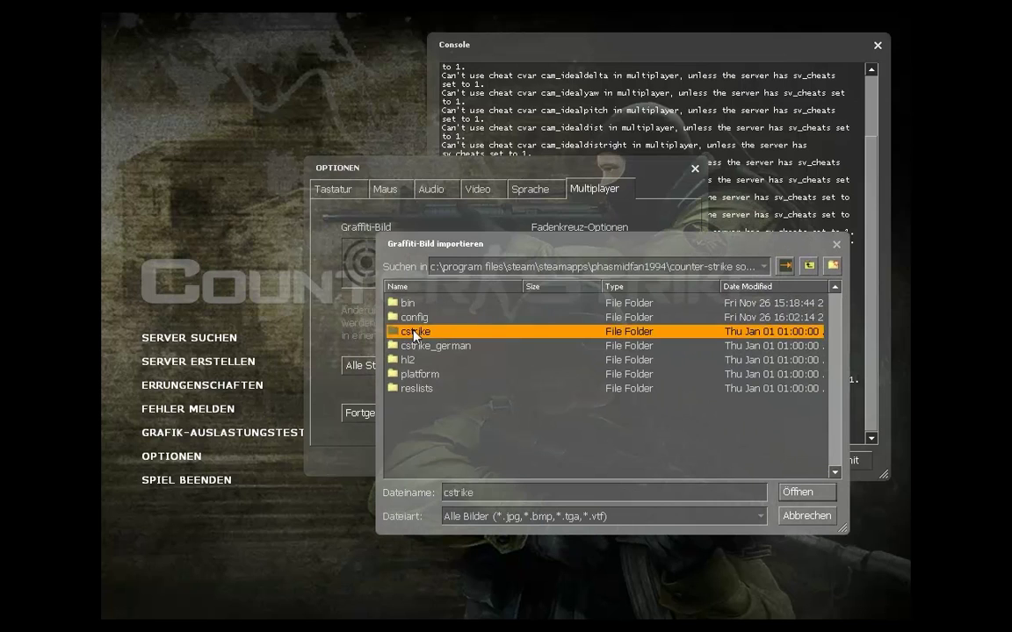
double_click(418, 331)
scroll(403, 437, "up", 1)
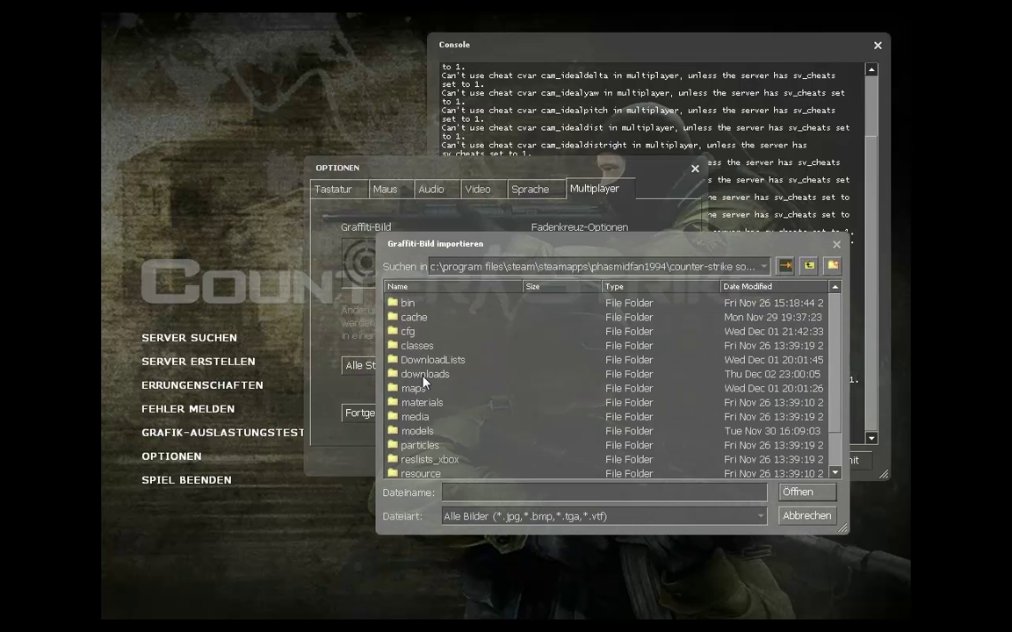
double_click(413, 402)
scroll(408, 338, "down", 6)
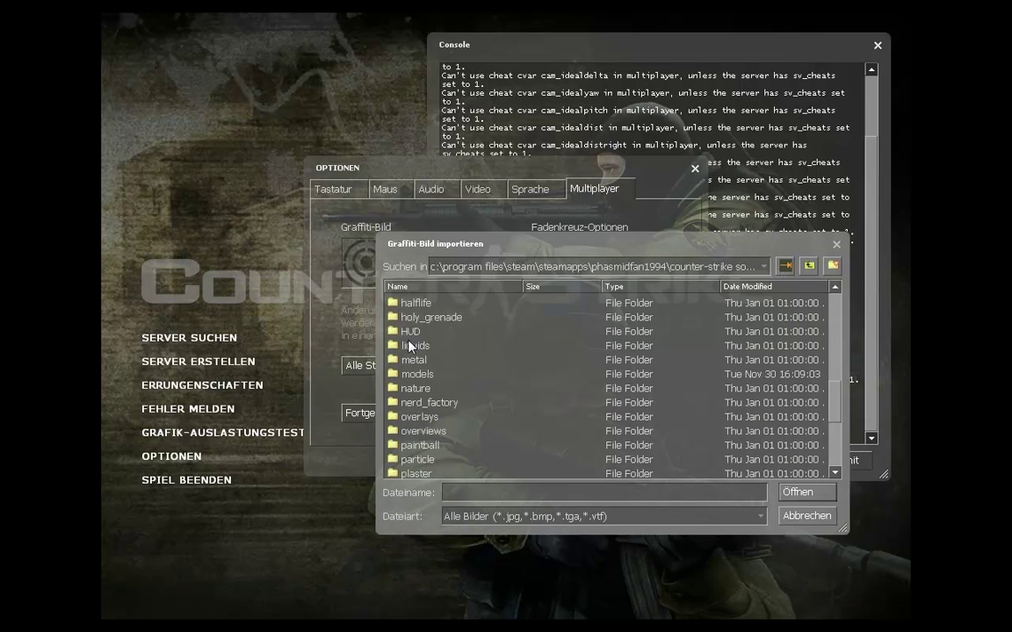
scroll(413, 395, "down", 6)
double_click(413, 430)
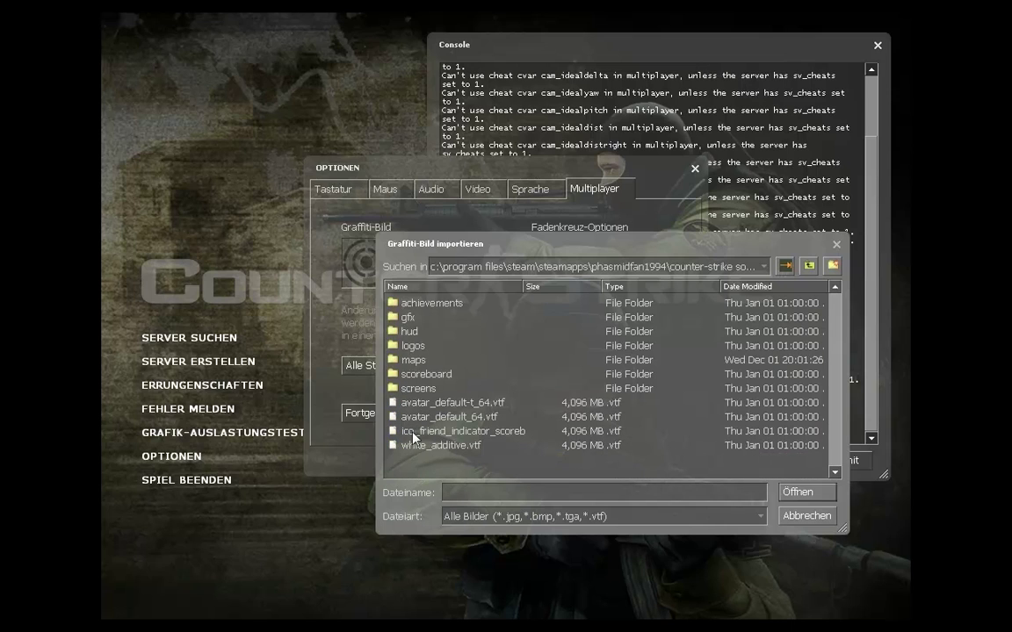
double_click(413, 345)
scroll(418, 338, "down", 2)
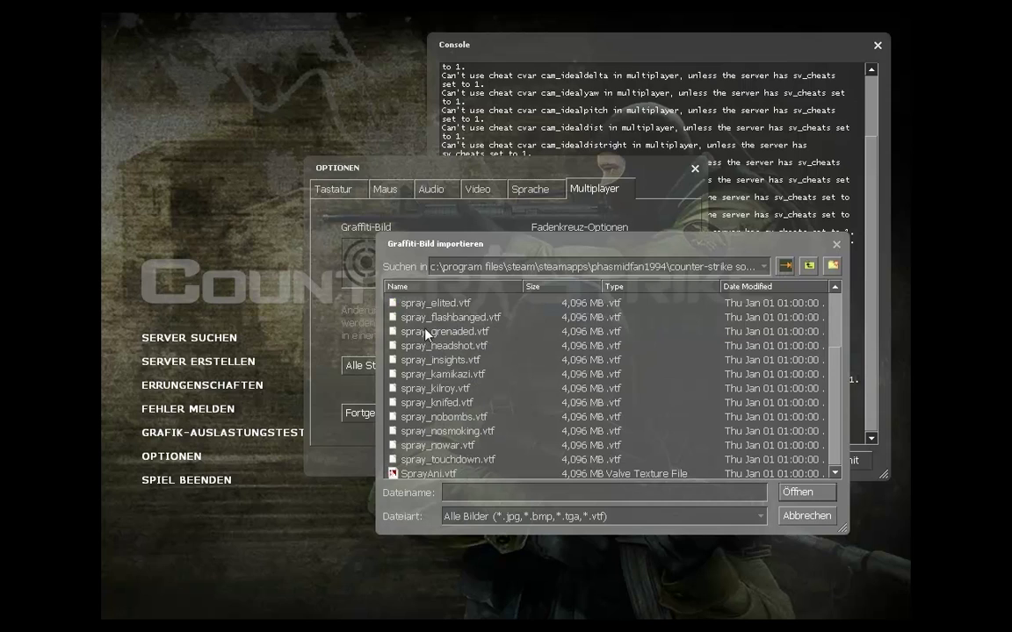
double_click(431, 474)
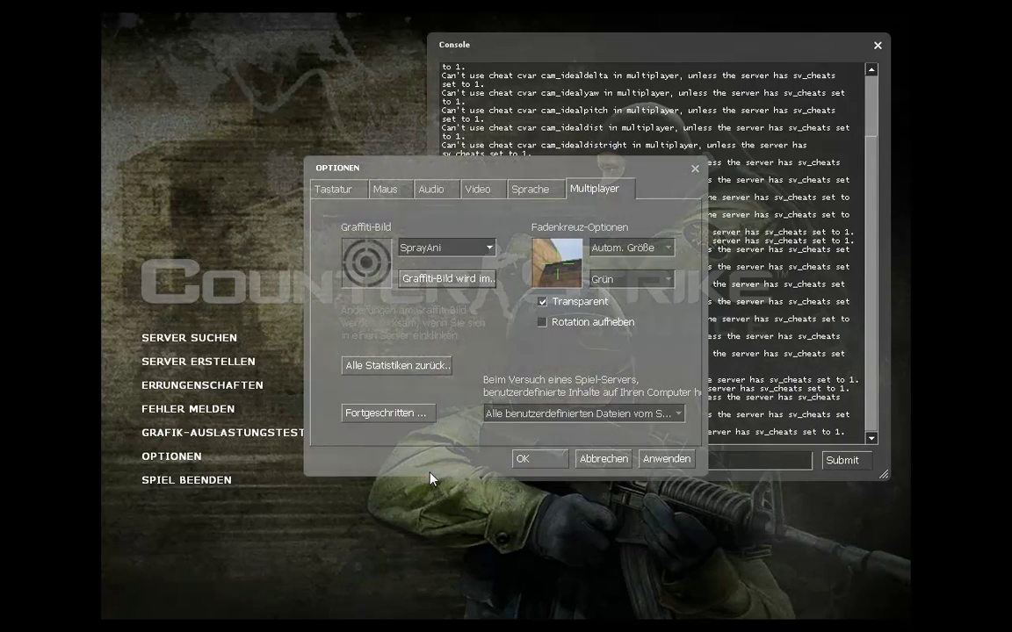
left_click(662, 464)
left_click(538, 459)
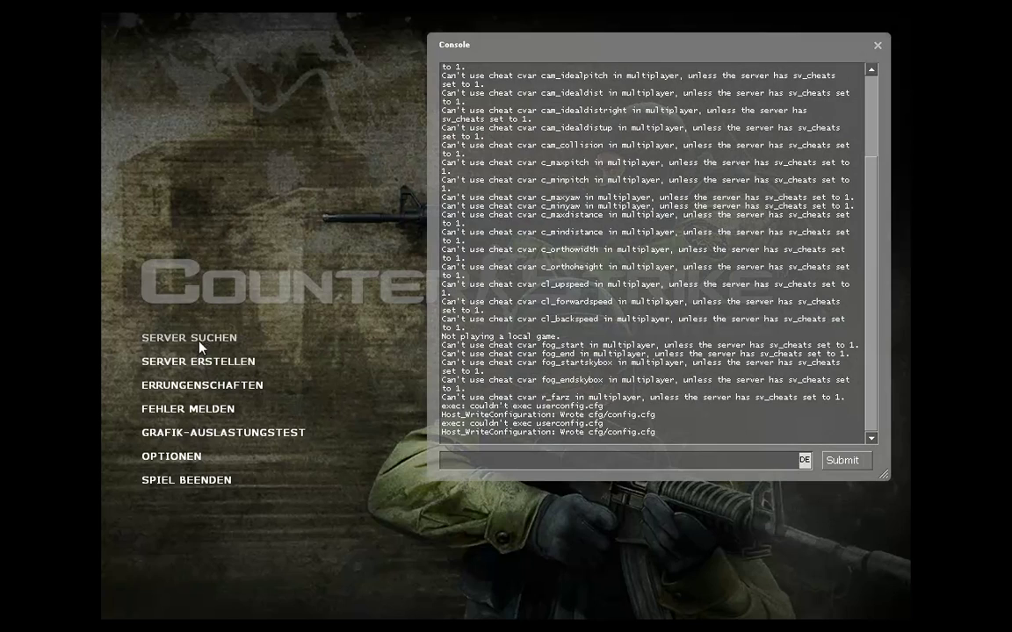
- Start a local server on de_nuke via Server Erstellen
left_click(200, 342)
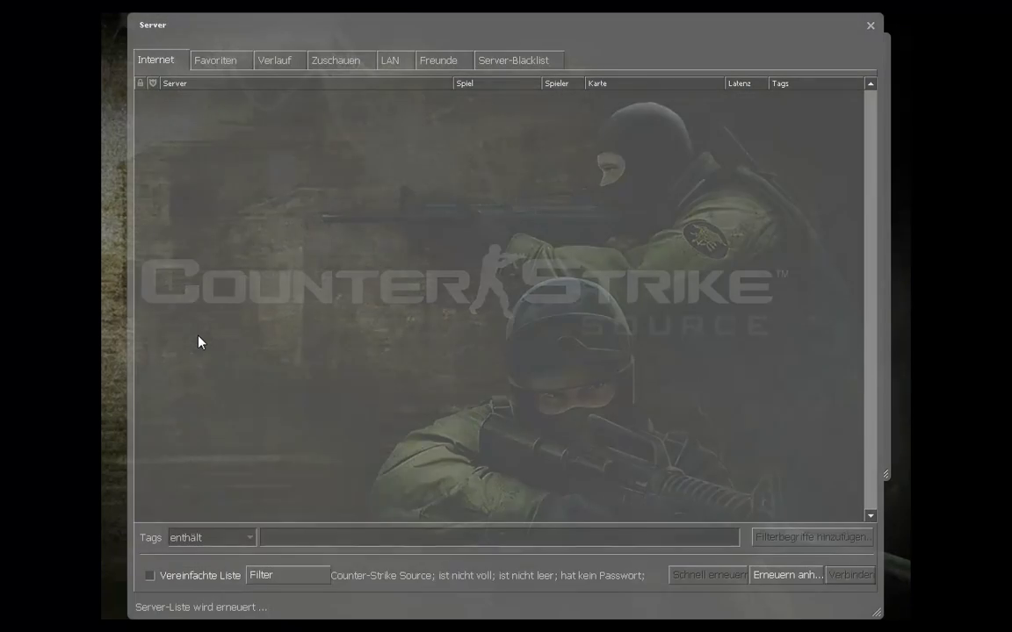
left_click(869, 28)
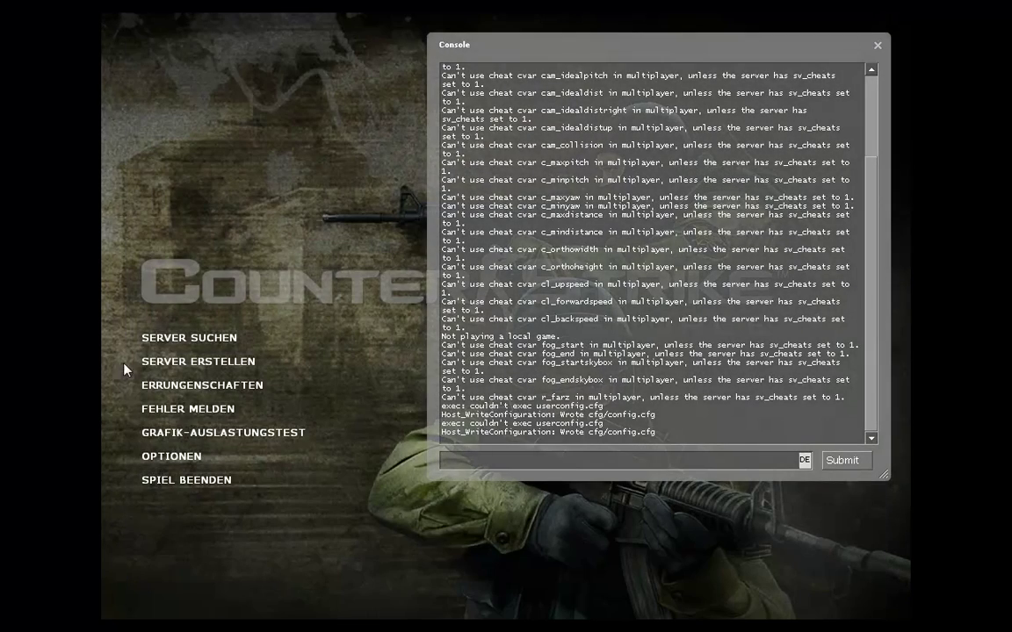
left_click(178, 367)
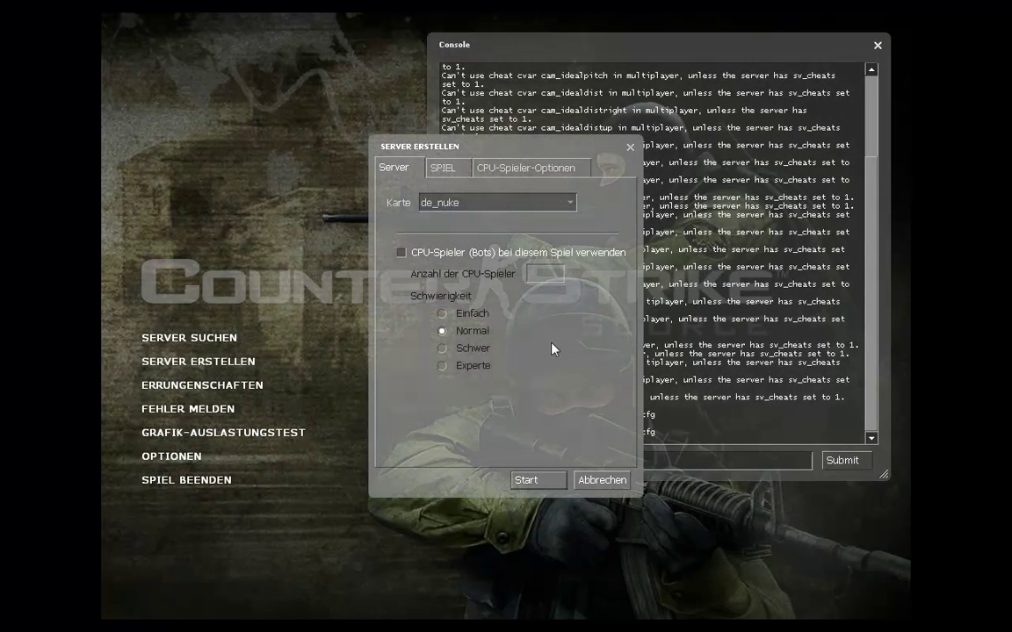
left_click(549, 479)
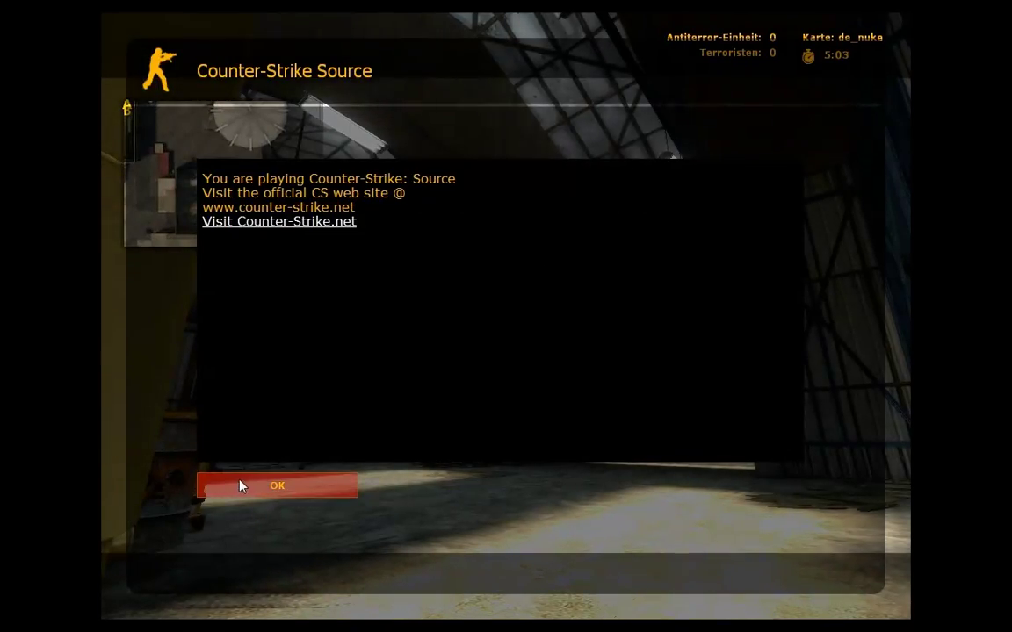
- Dismiss the MOTD and join the Terrorists as Arctic Avengers
left_click(241, 486)
left_click(266, 172)
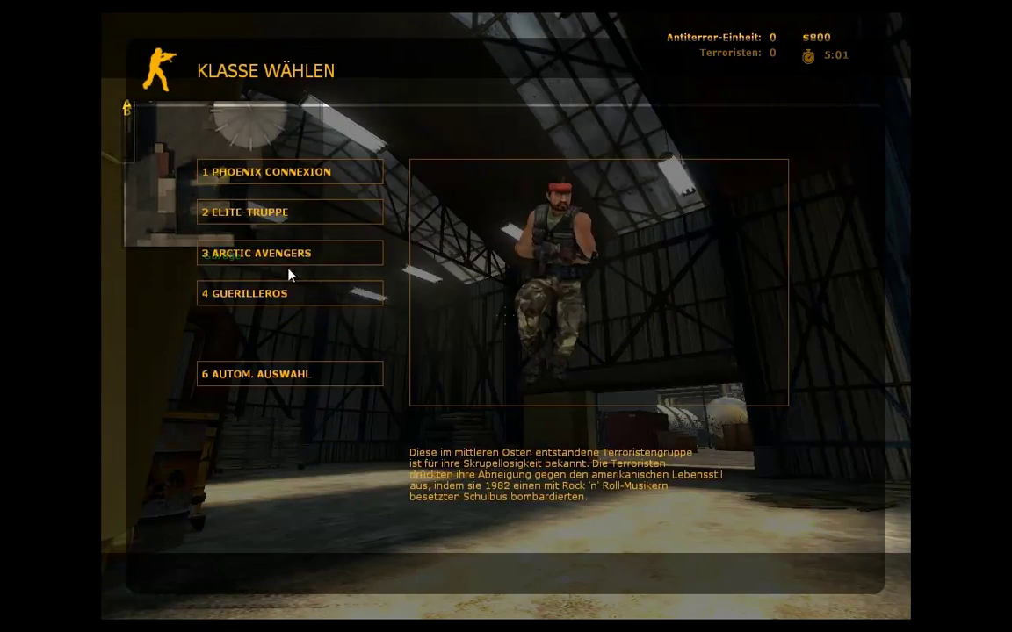
left_click(271, 256)
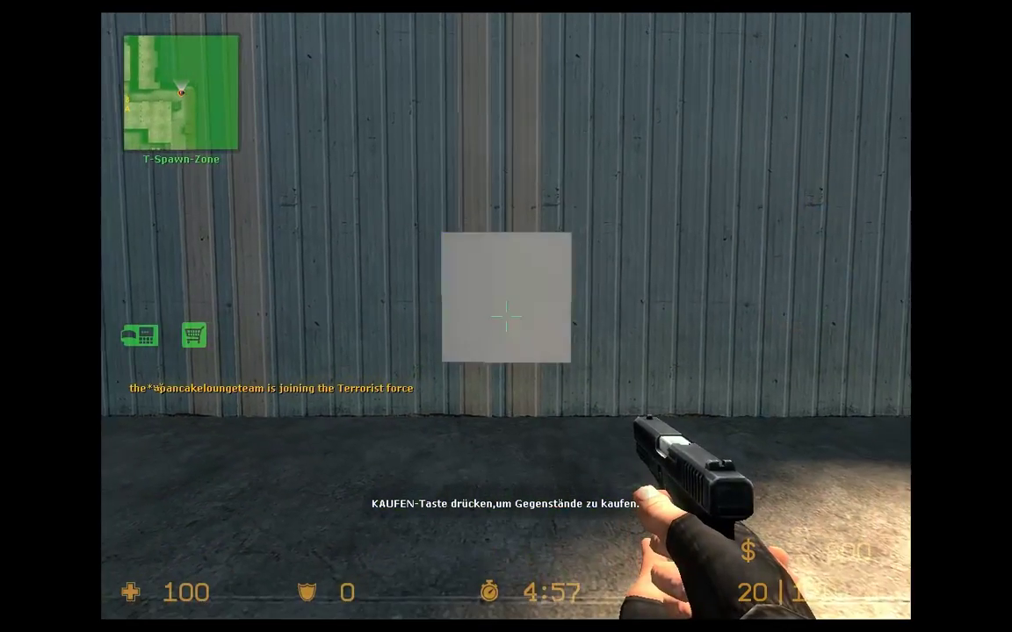
- Walk toward and back from the wall to watch the spray cycle white, red, purple
key("w")
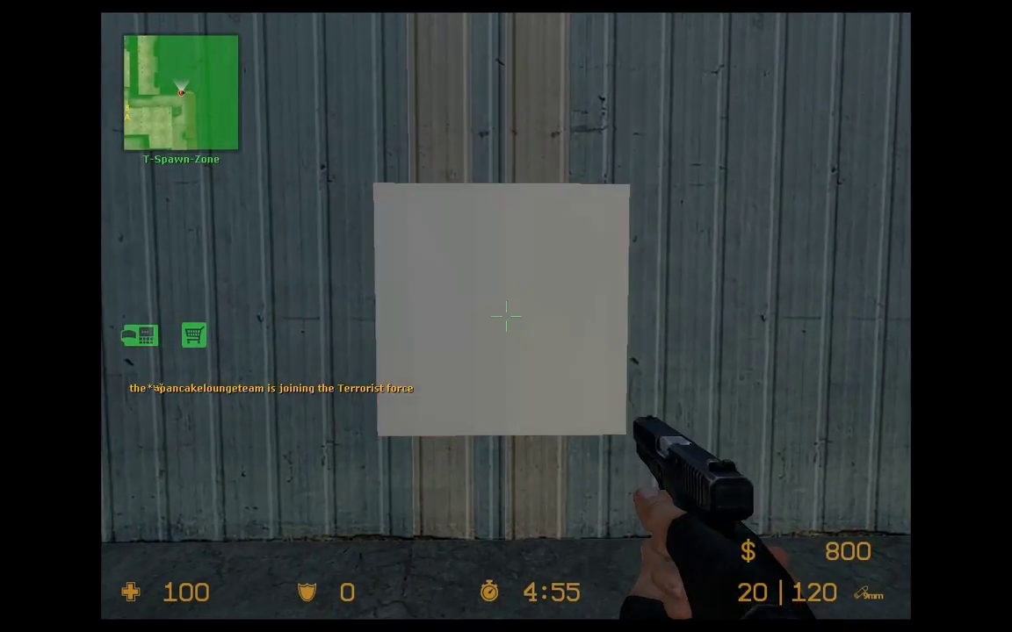
key("s")
key("w")
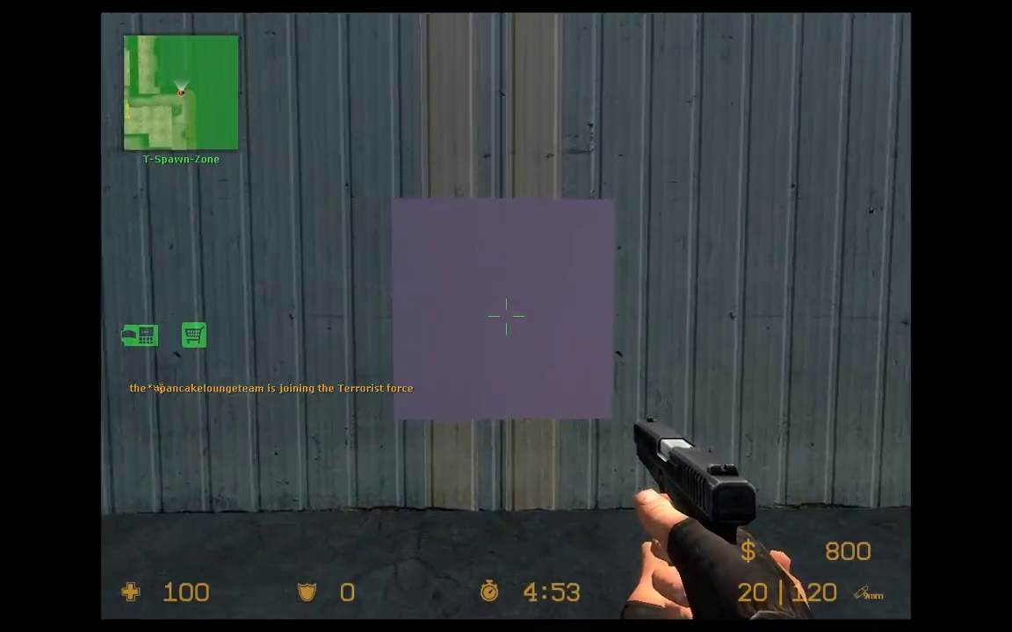
key("w")
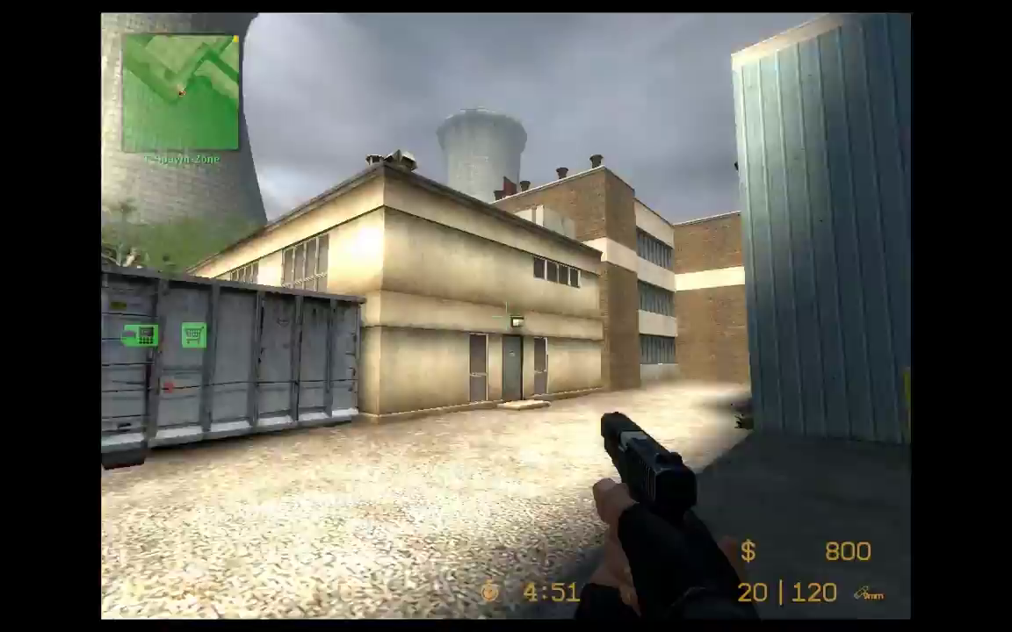